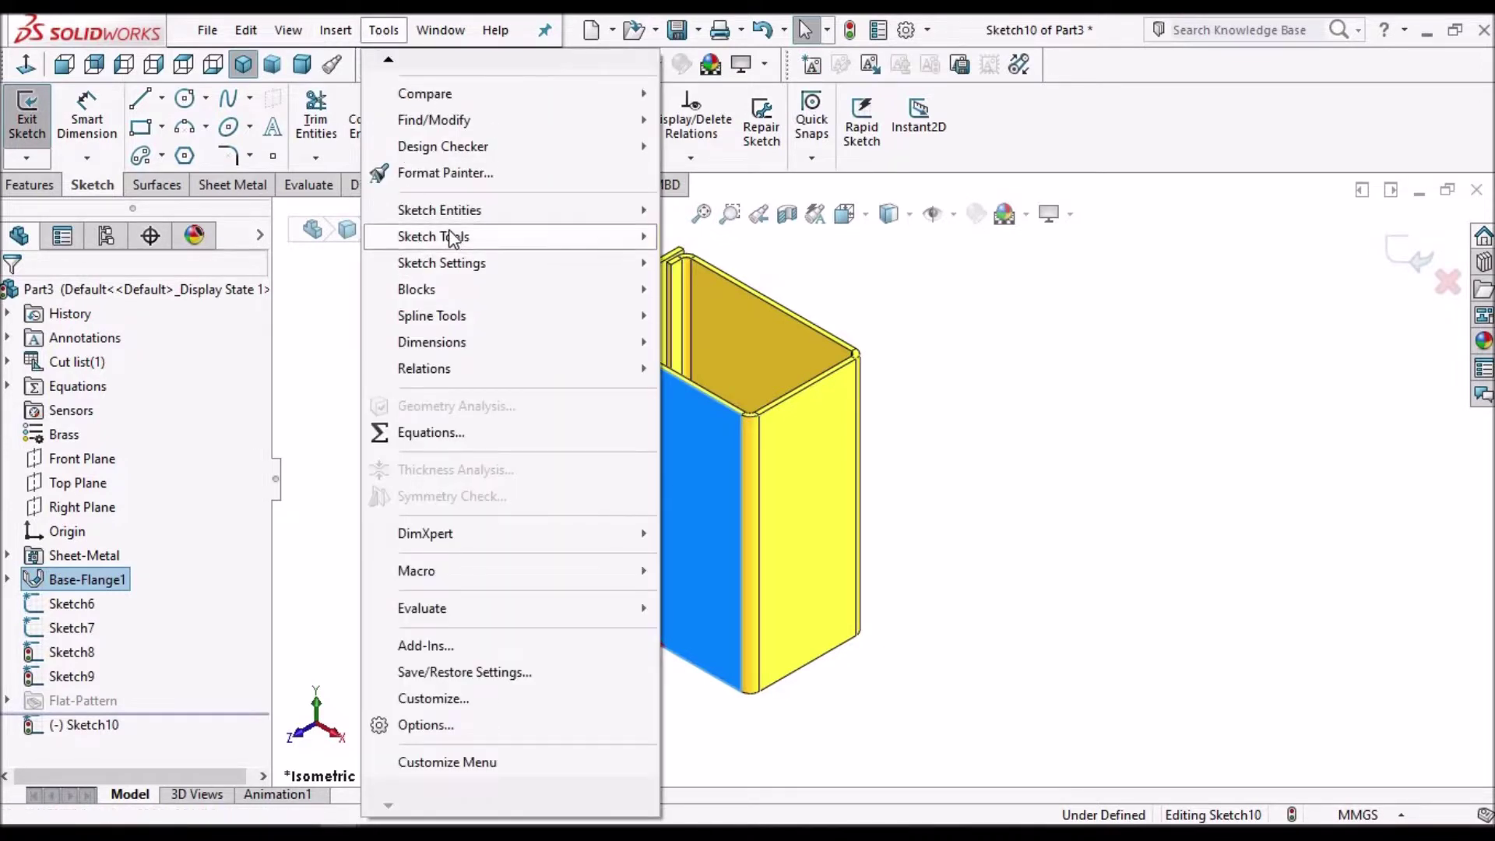
Insert picture file 2, the nutrition label, into the sketch on the box's wide front face and view the face straight on.
mouse_move(454, 239)
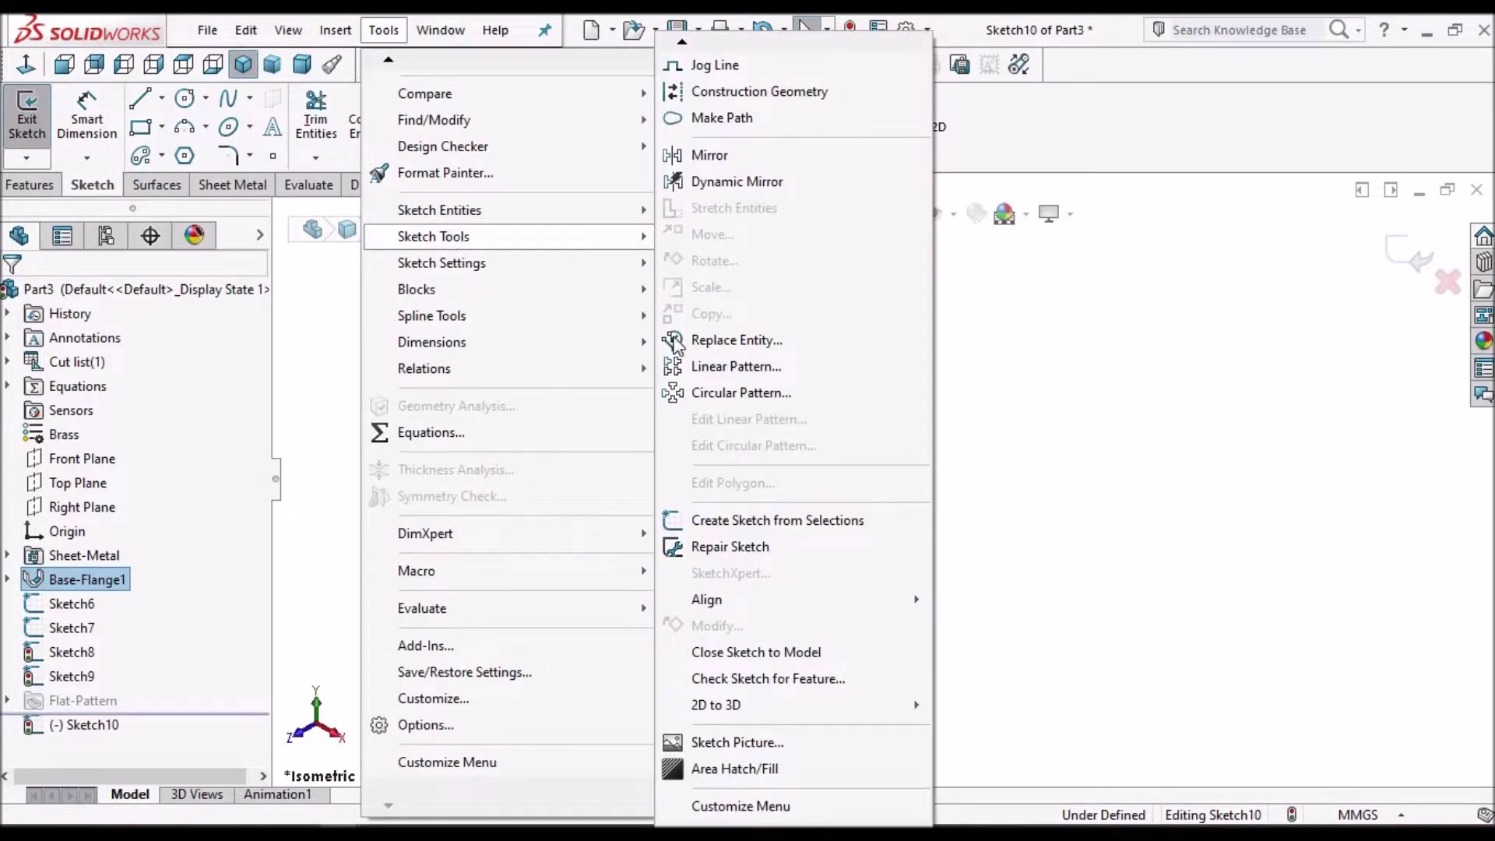
left_click(736, 743)
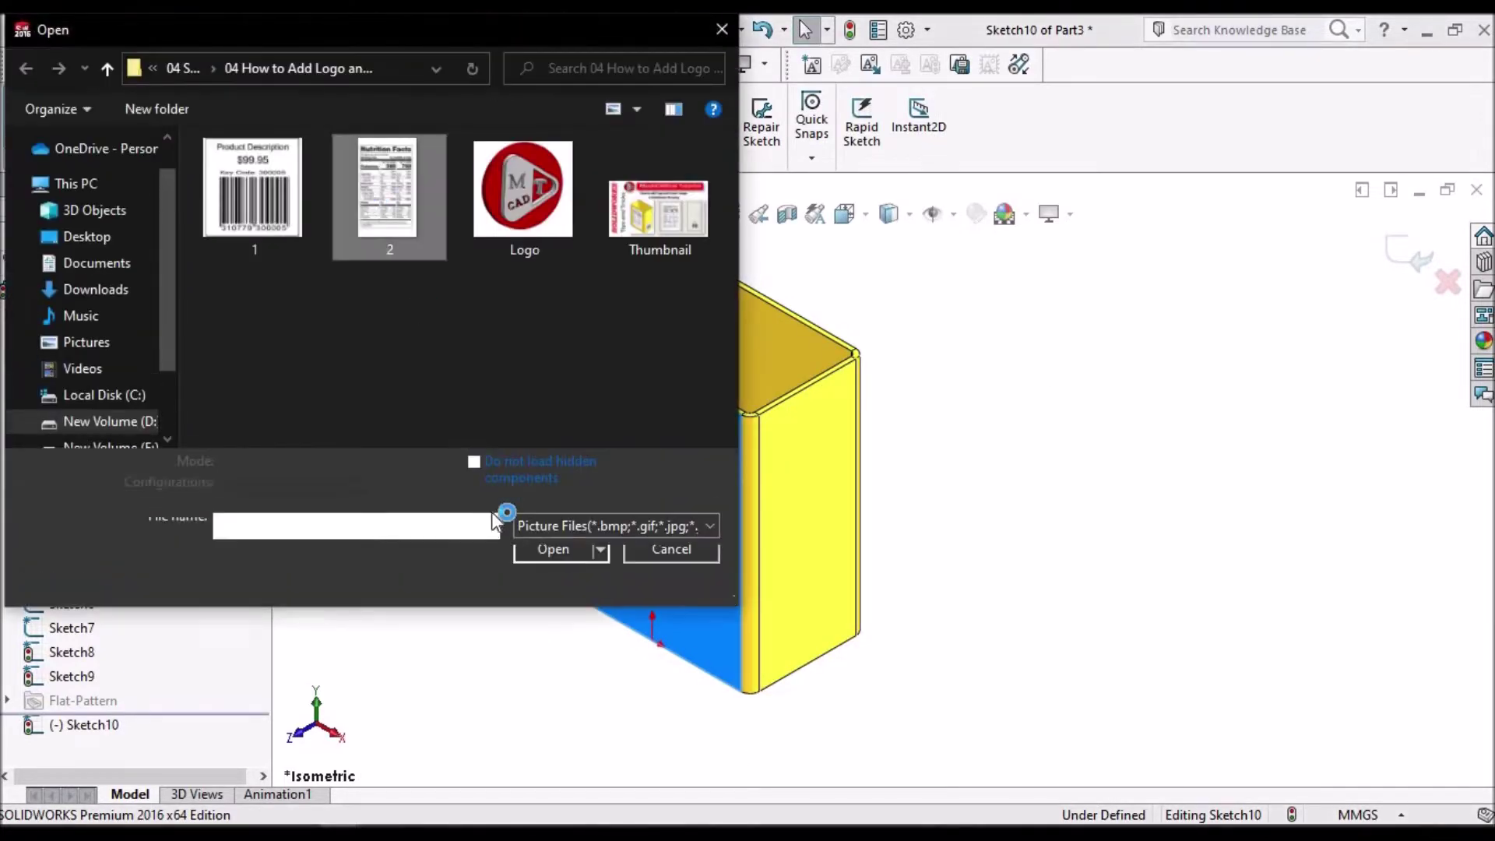
left_click(553, 559)
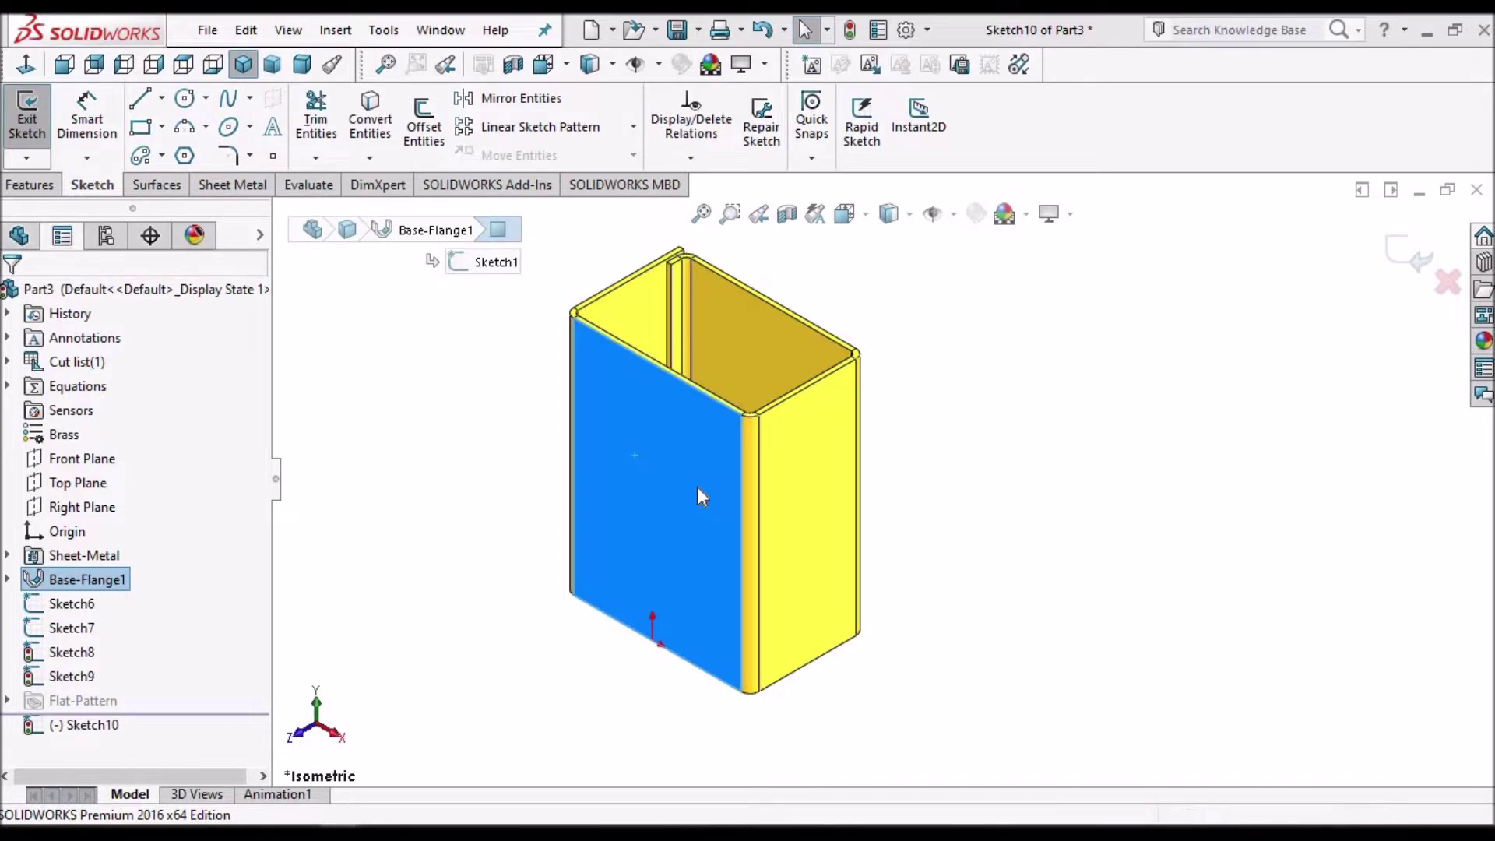
left_click(26, 69)
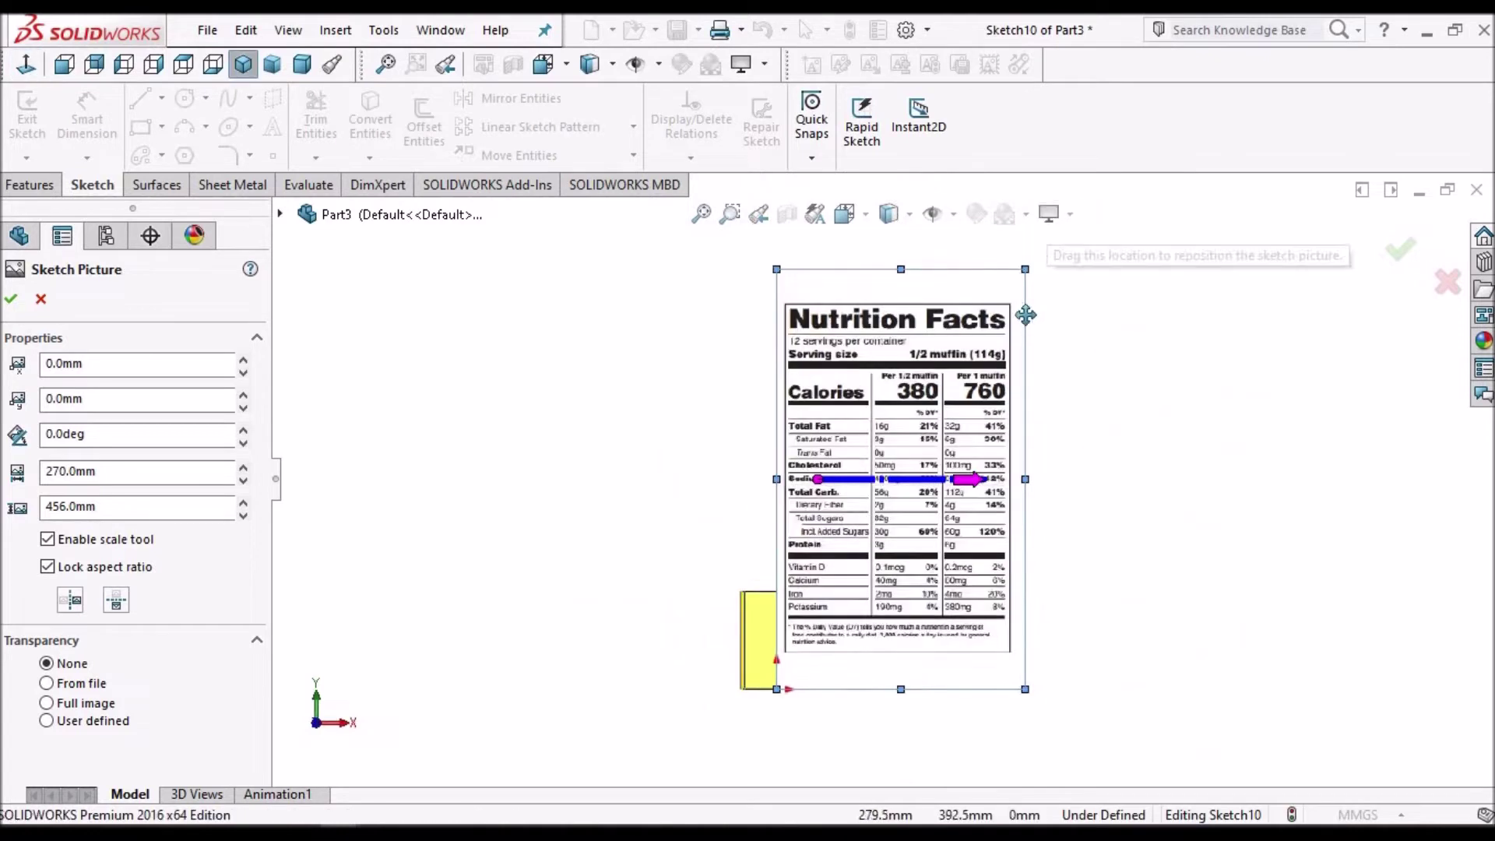
Scale the nutrition label to about 51 × 86 mm and position it at about X -19.7, Y 10.6 mm on the front face.
mouse_move(926, 425)
left_mouse_down()
mouse_move(806, 636)
mouse_move(801, 674)
left_mouse_up()
scroll(841, 621, "down", 10)
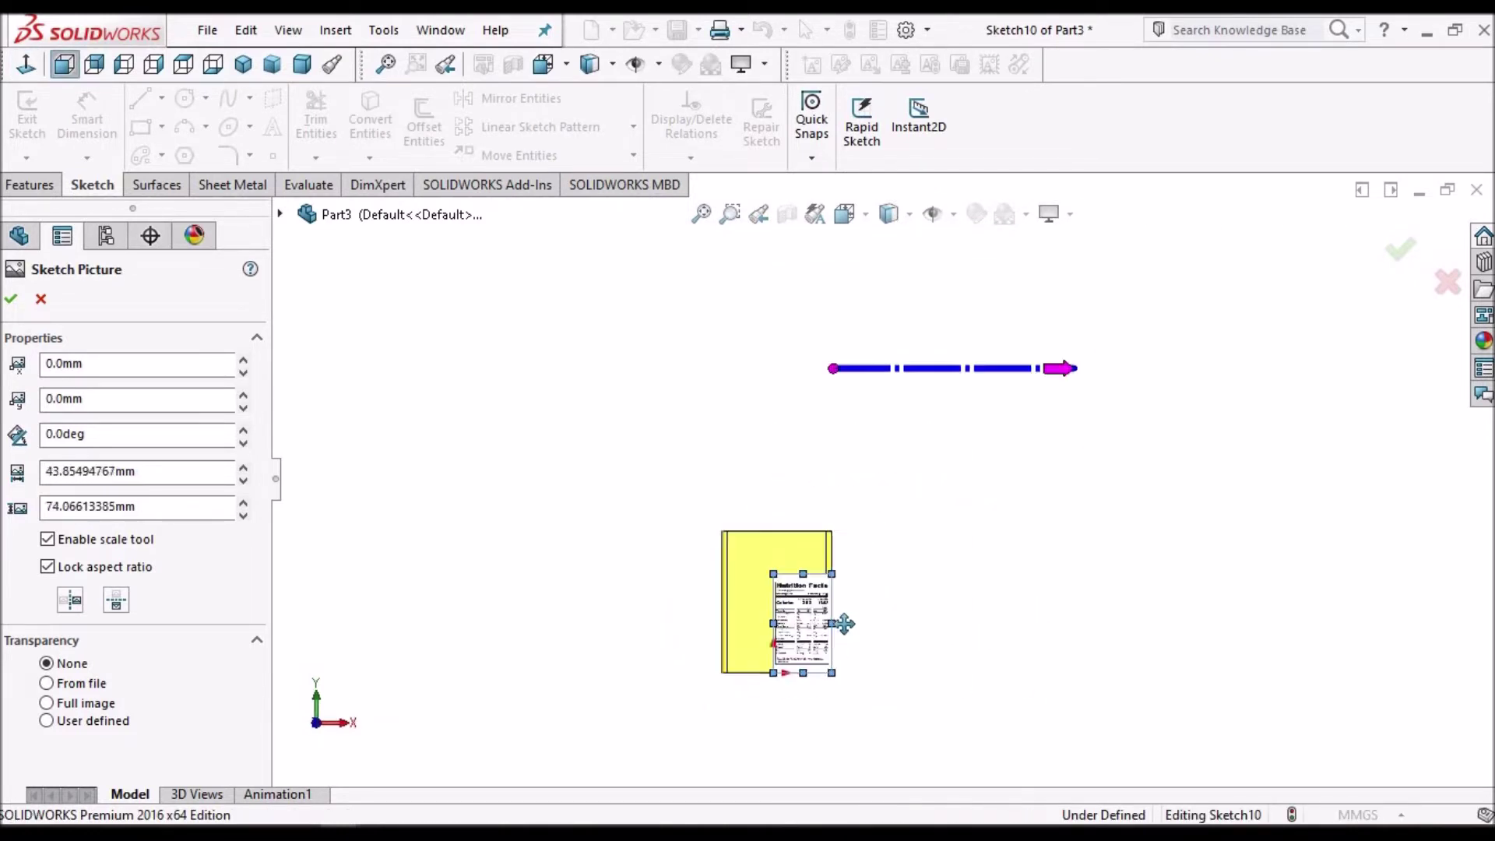
left_click_drag(770, 517, 653, 453)
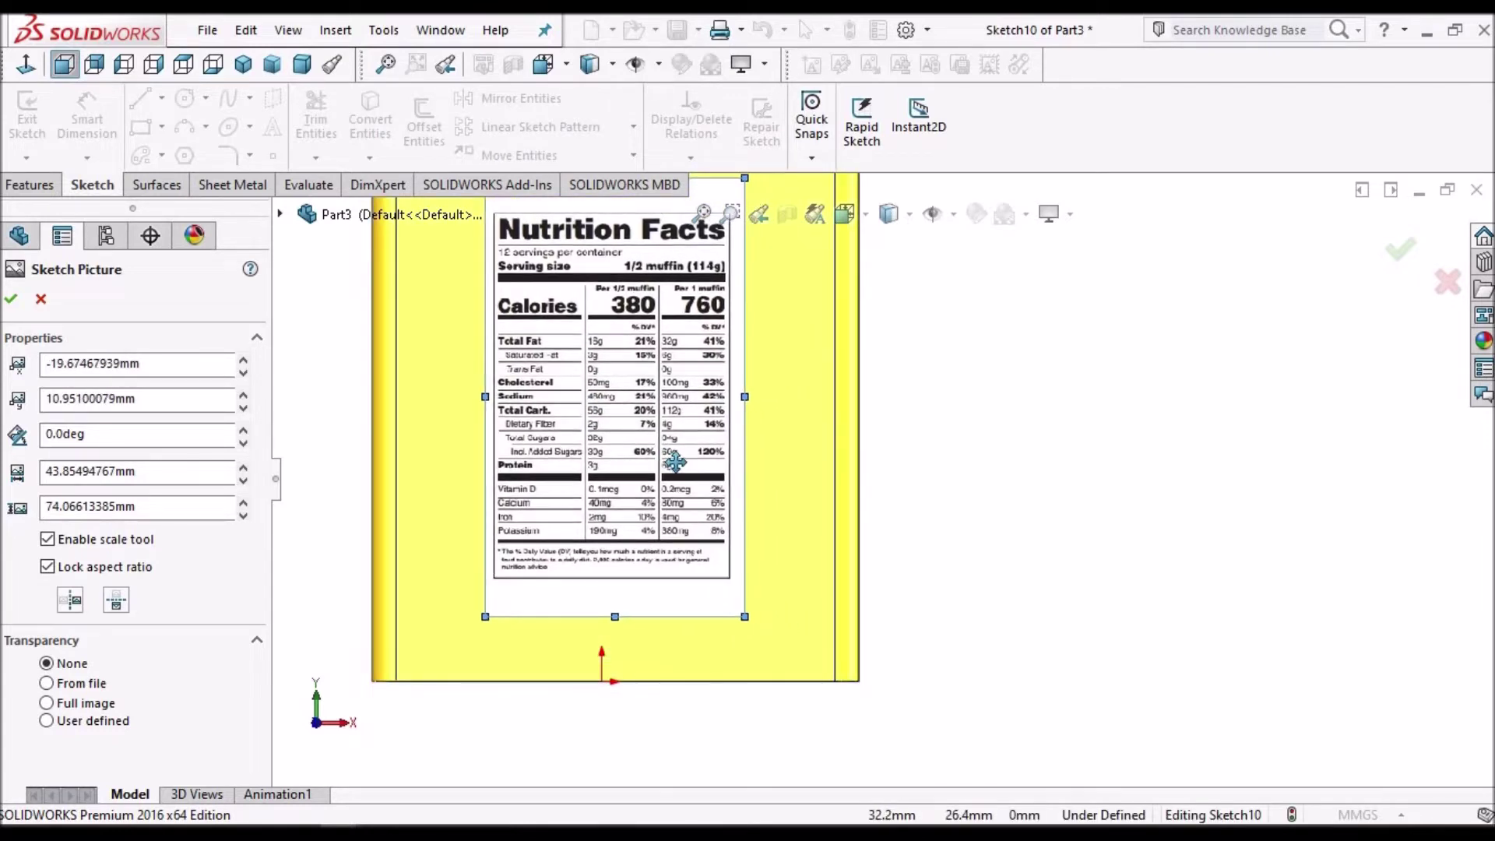
scroll(856, 494, "up", 5)
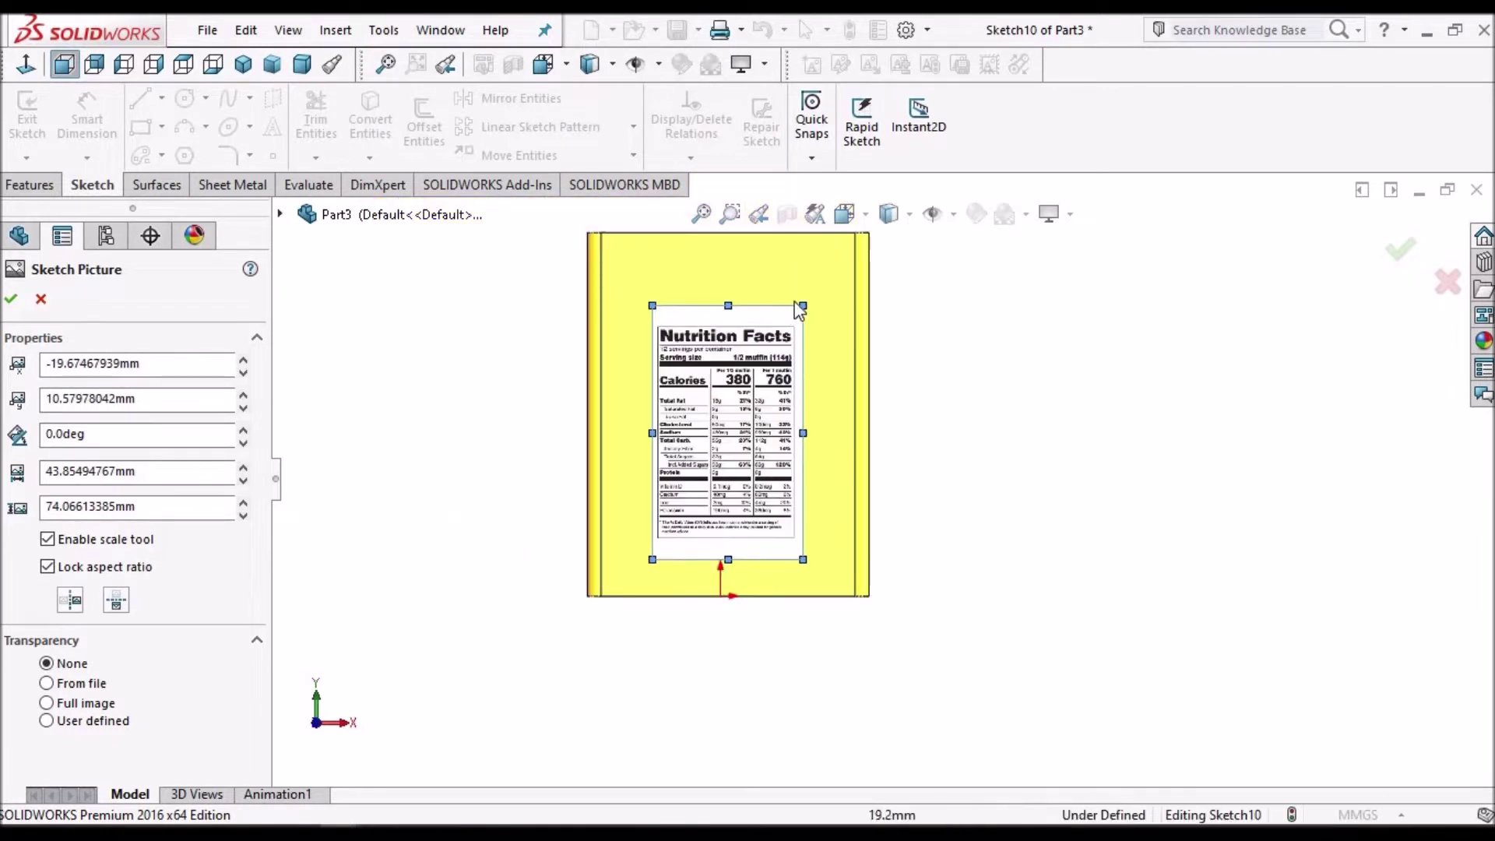
left_click_drag(815, 293, 839, 254)
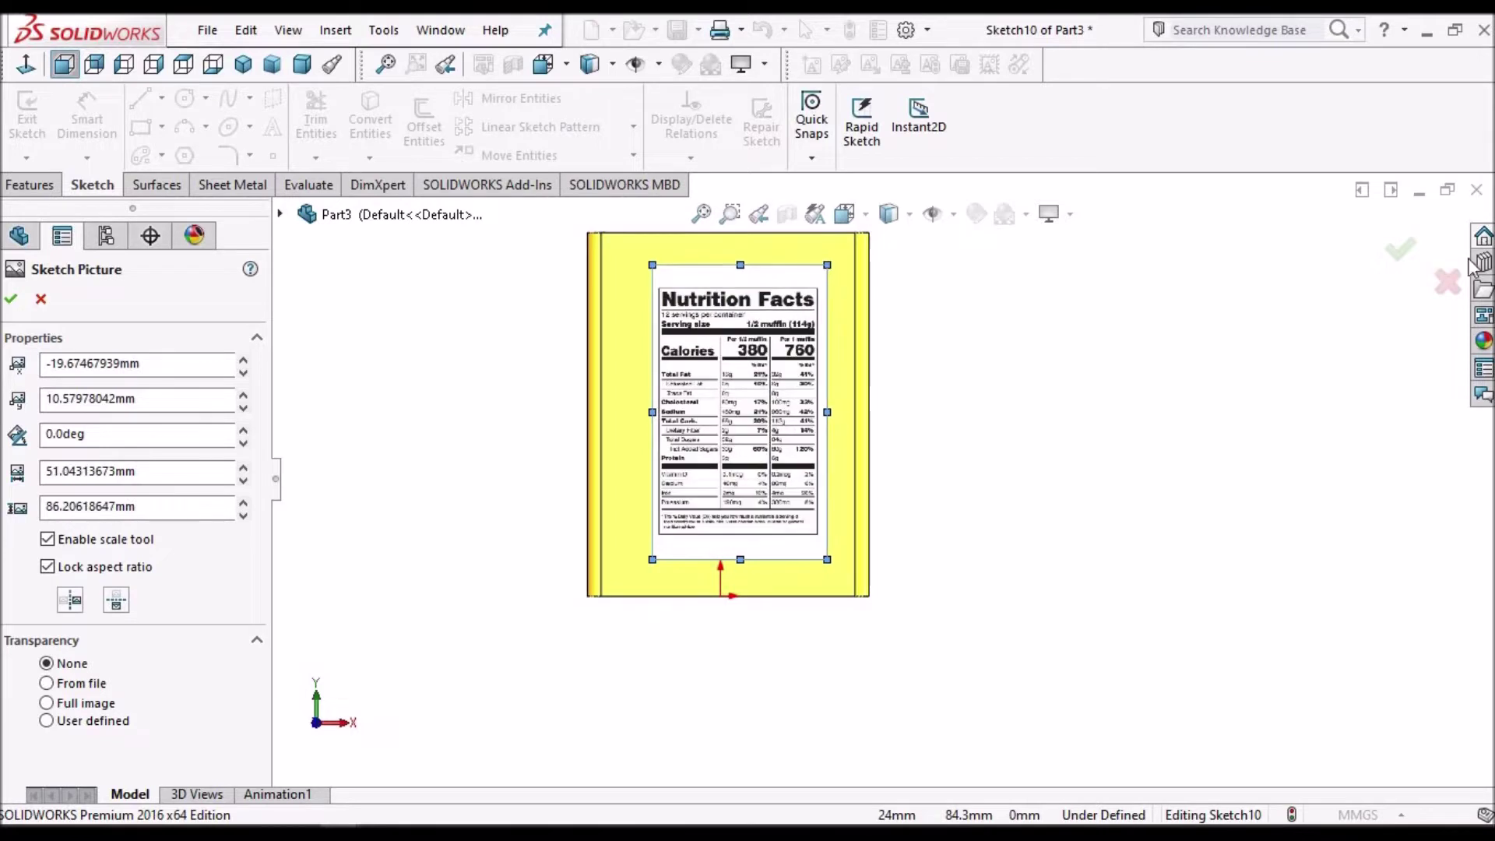
key("Return")
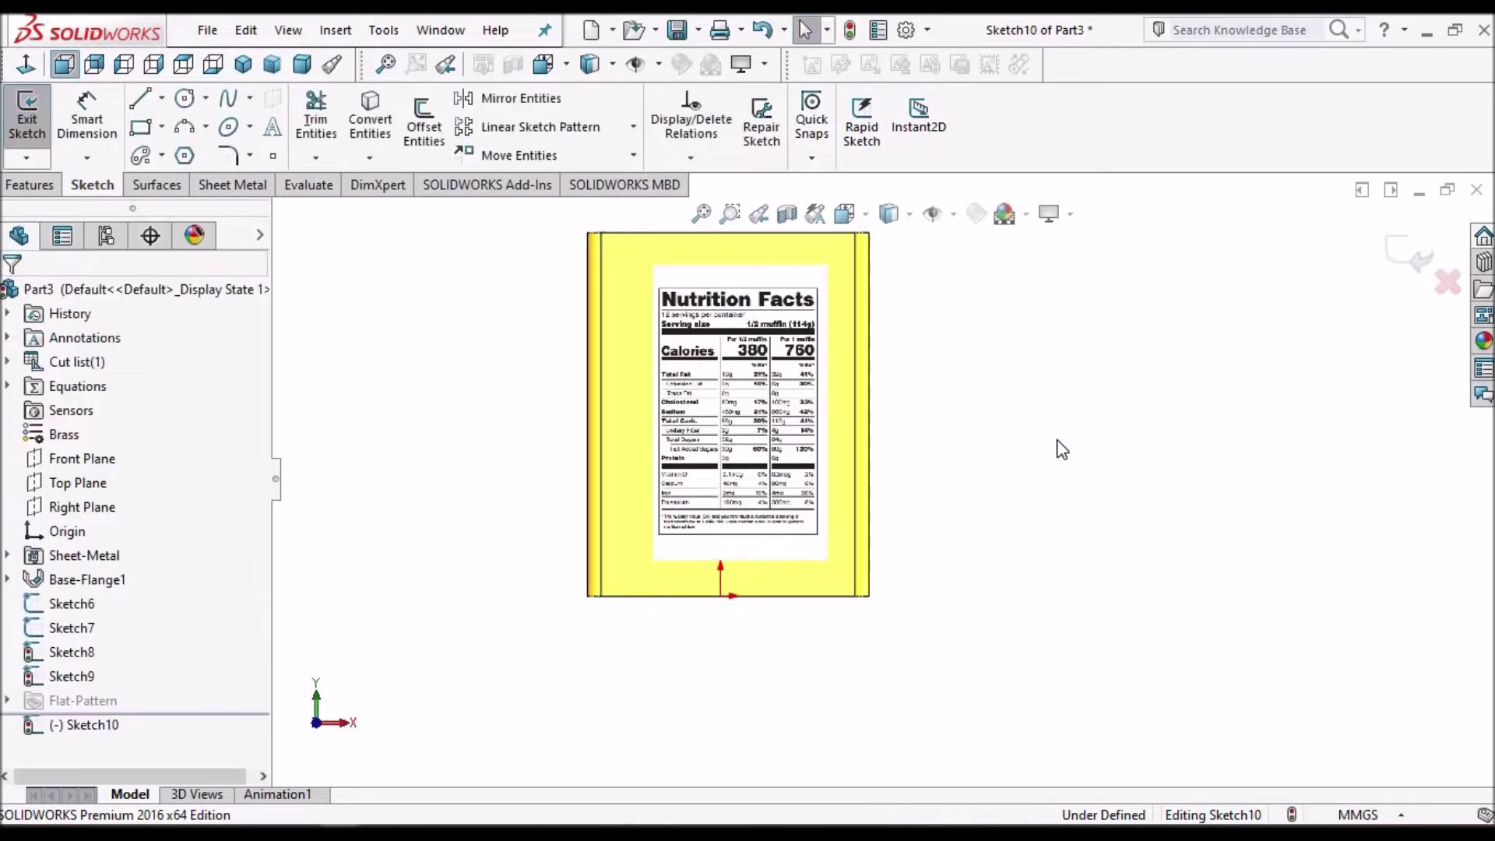
Close the front-face sketch and start a new sketch on the box's narrow side face, viewed straight on.
scroll(885, 497, "up", 2)
middle_click_drag(885, 497, 1305, 284)
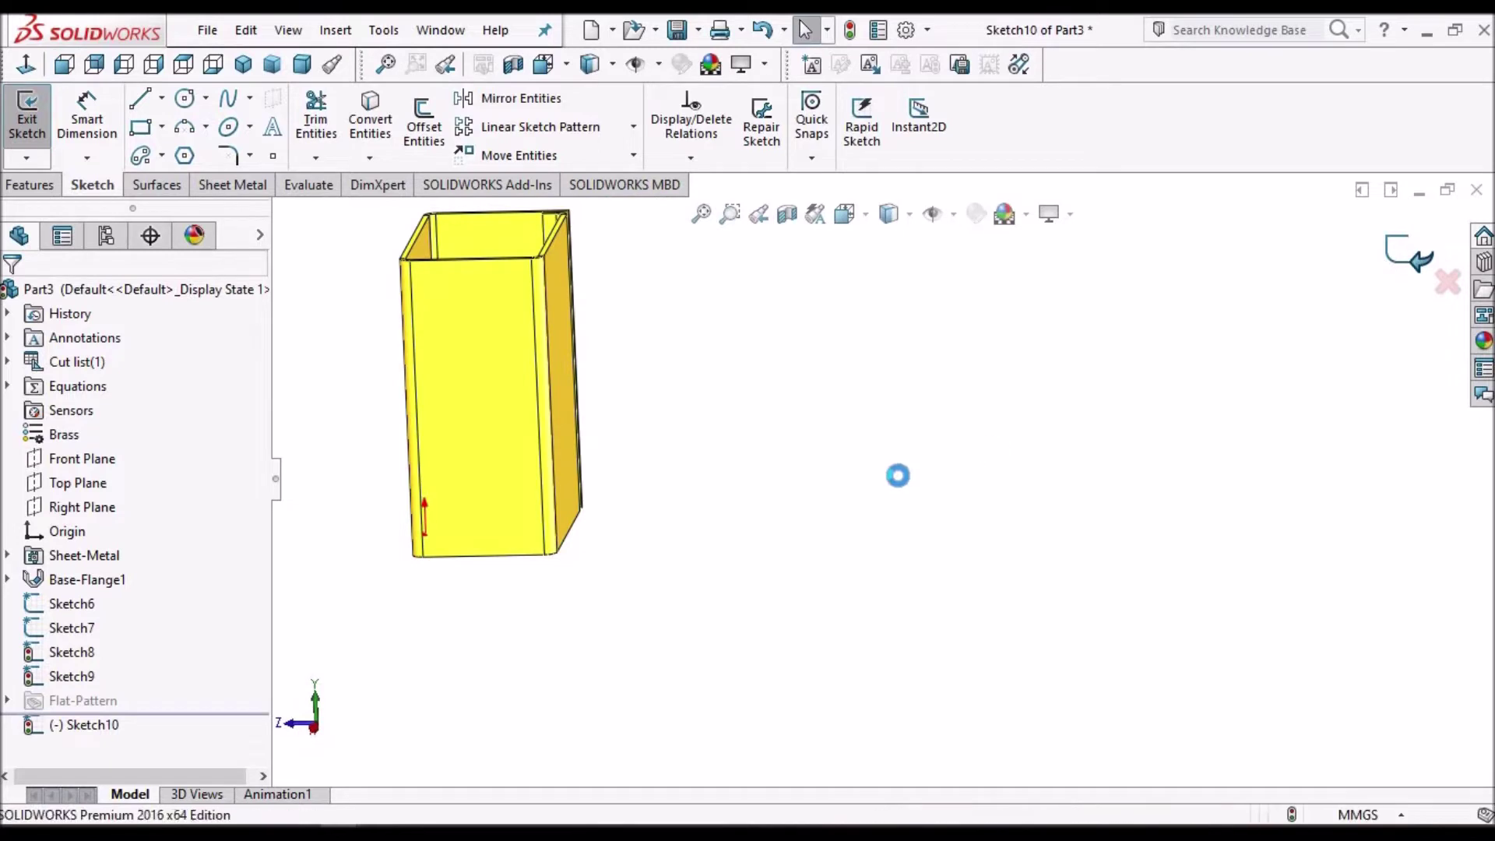
left_click(474, 394)
left_click(29, 117)
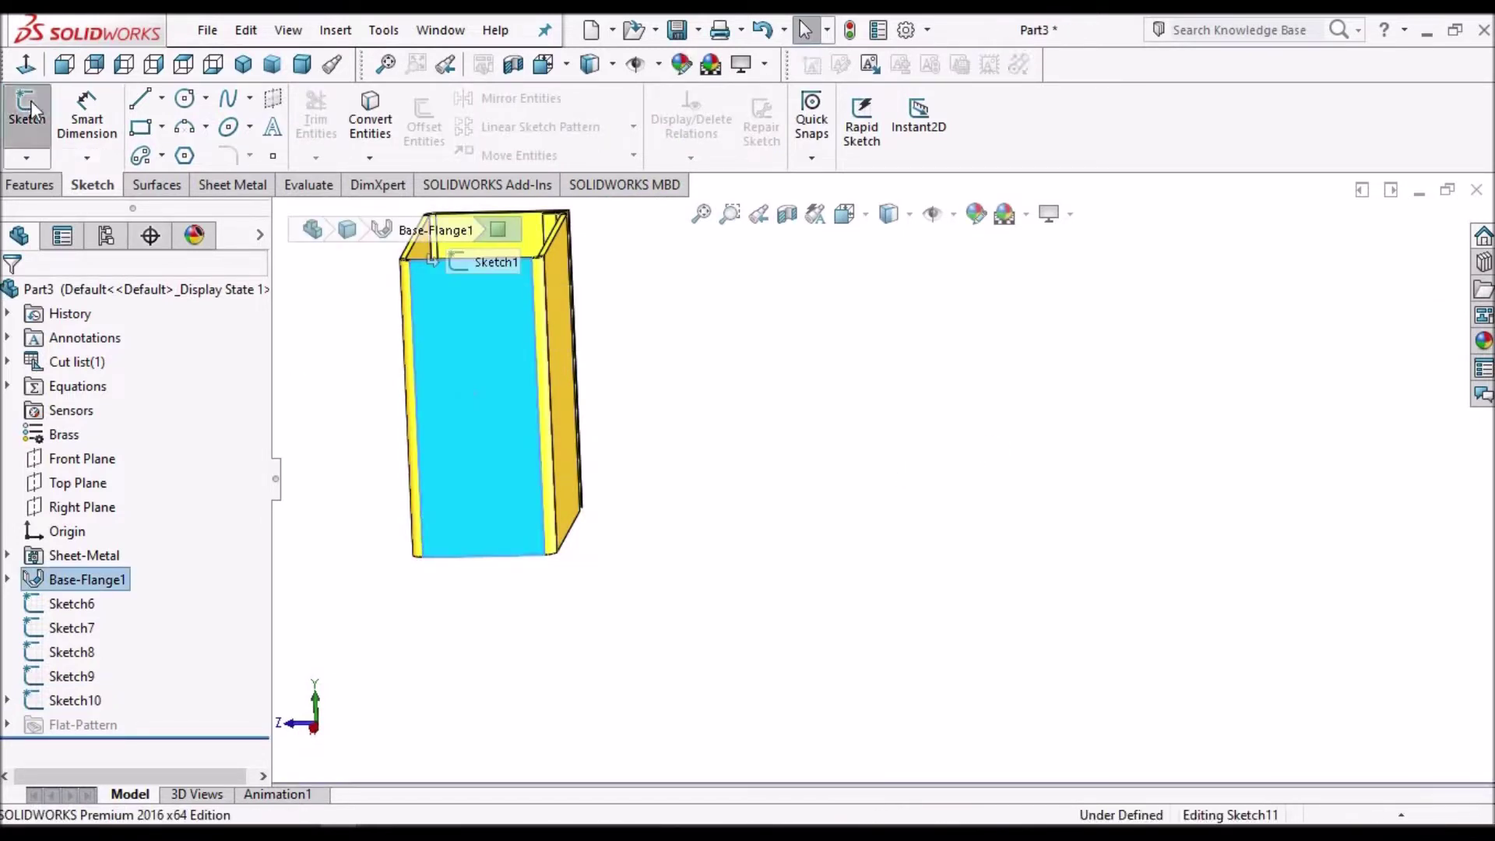
left_click(31, 64)
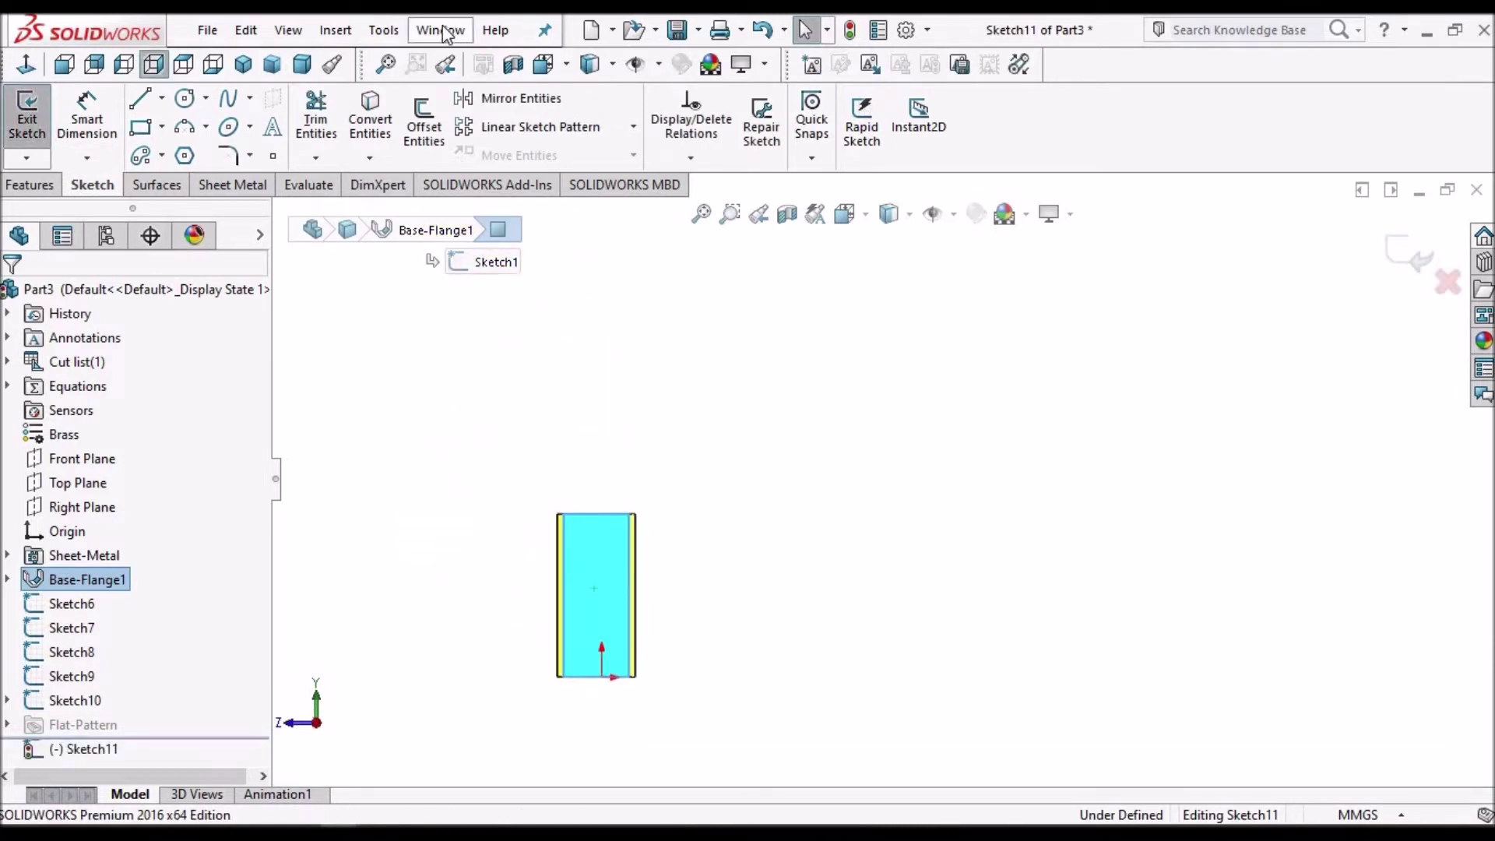
Insert picture file 1, the barcode label, as a sketch picture on the narrow side face.
left_click(372, 34)
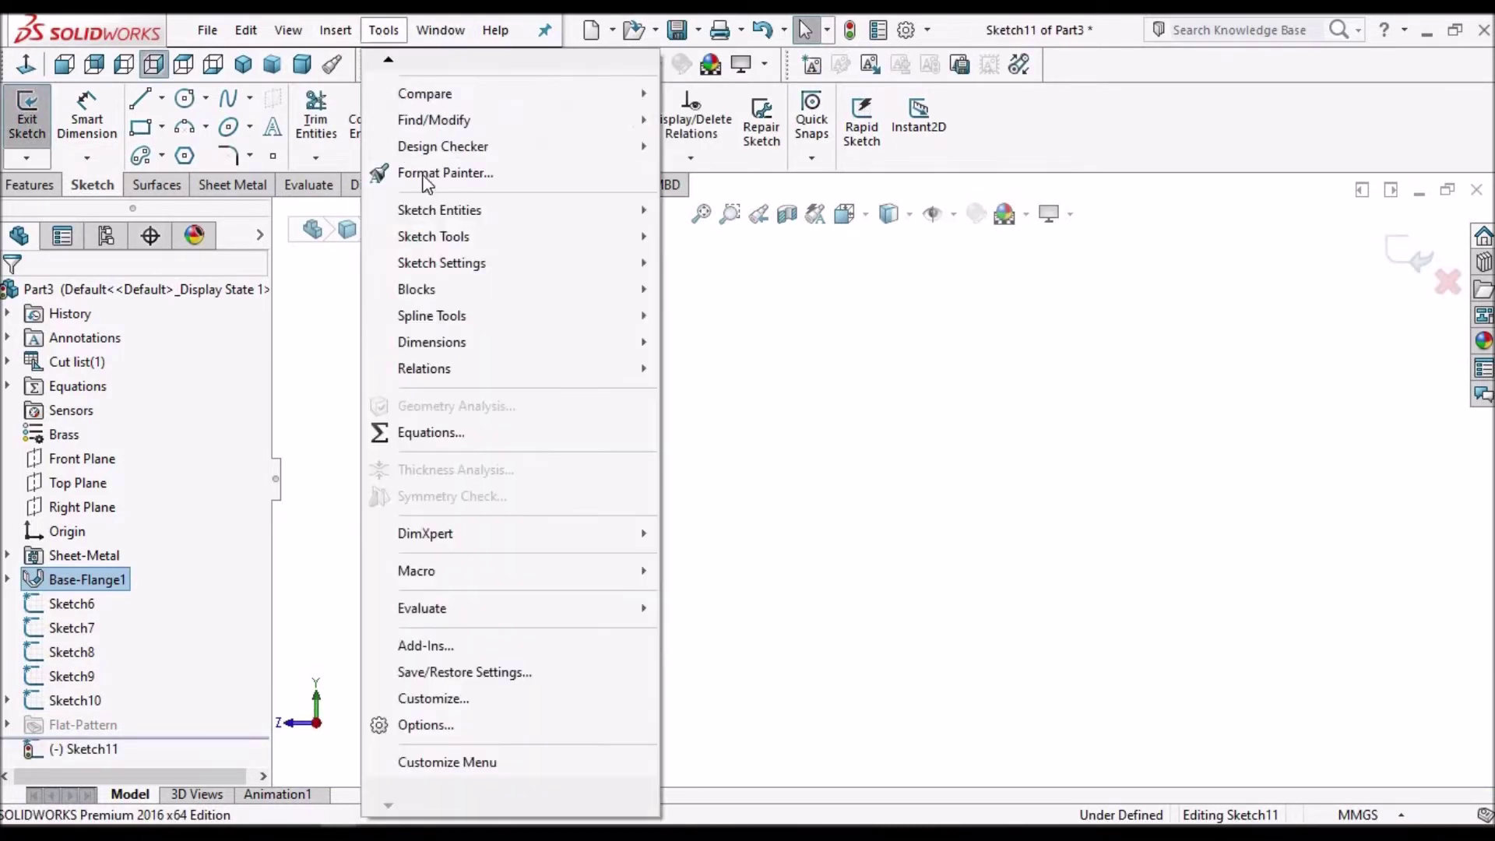
mouse_move(459, 272)
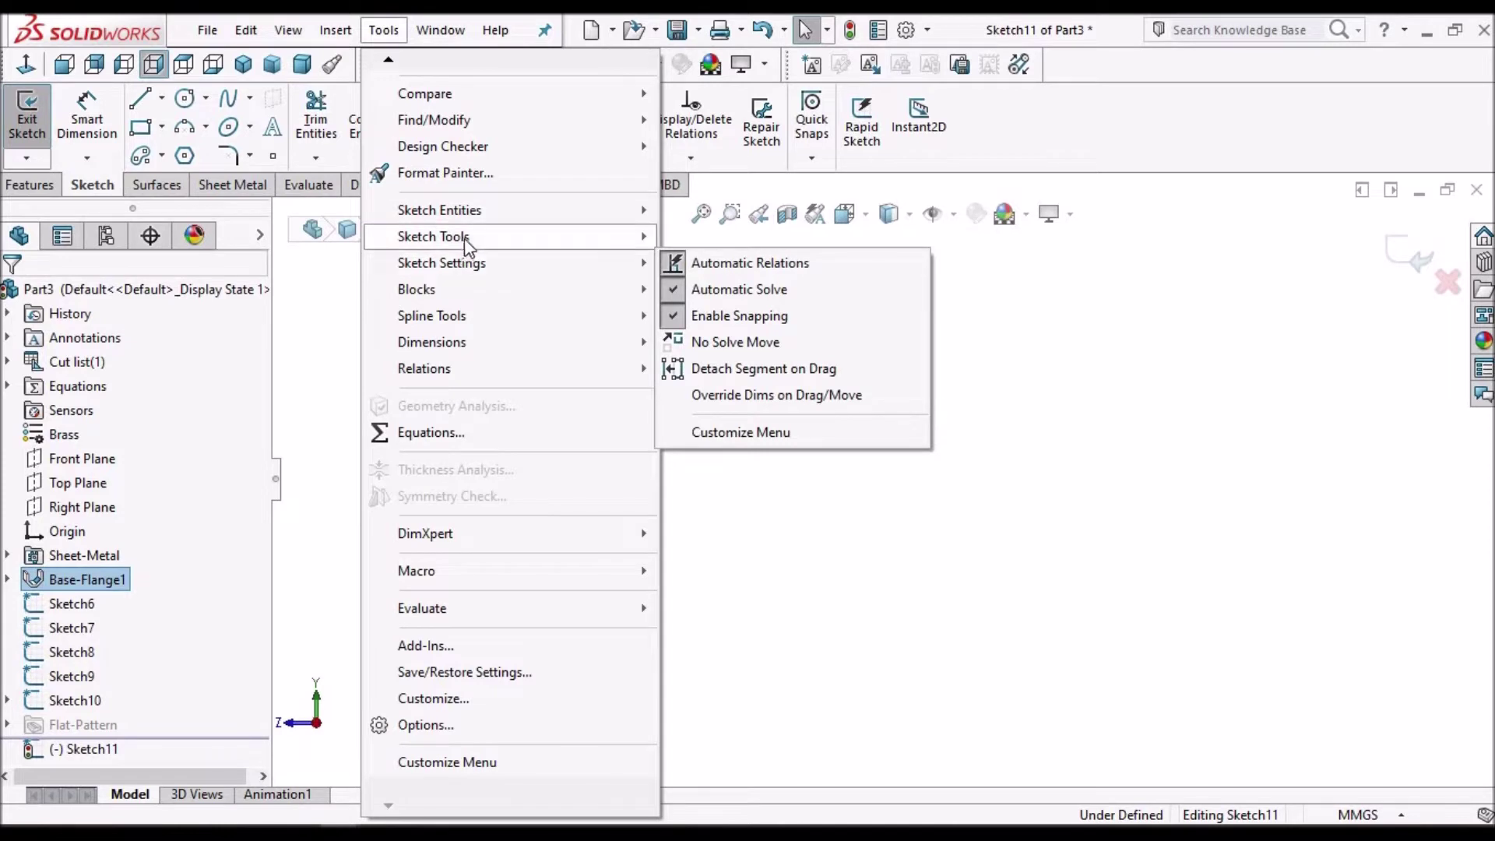
mouse_move(467, 241)
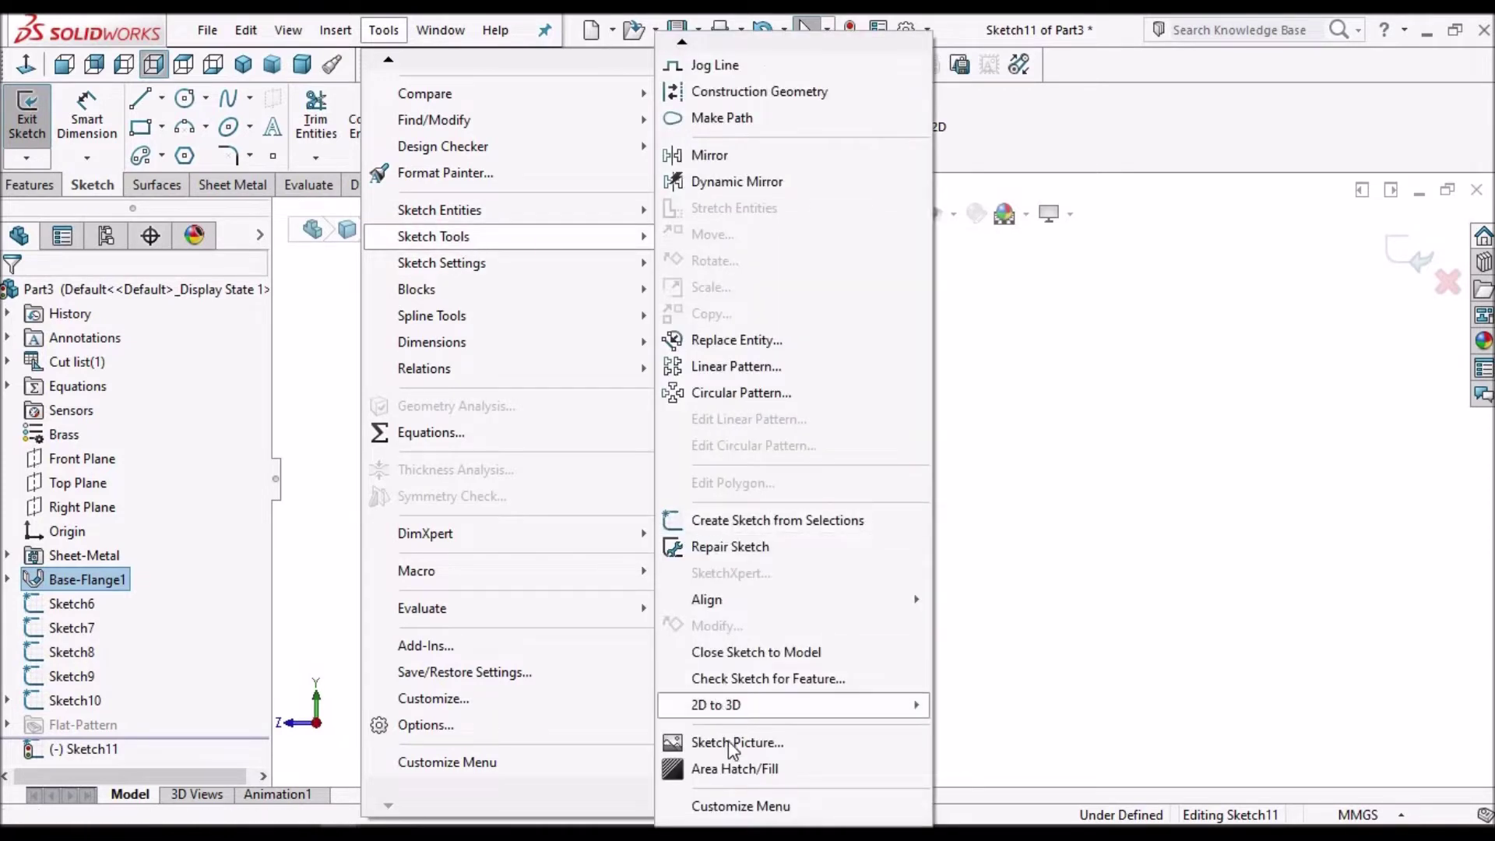
left_click(951, 425)
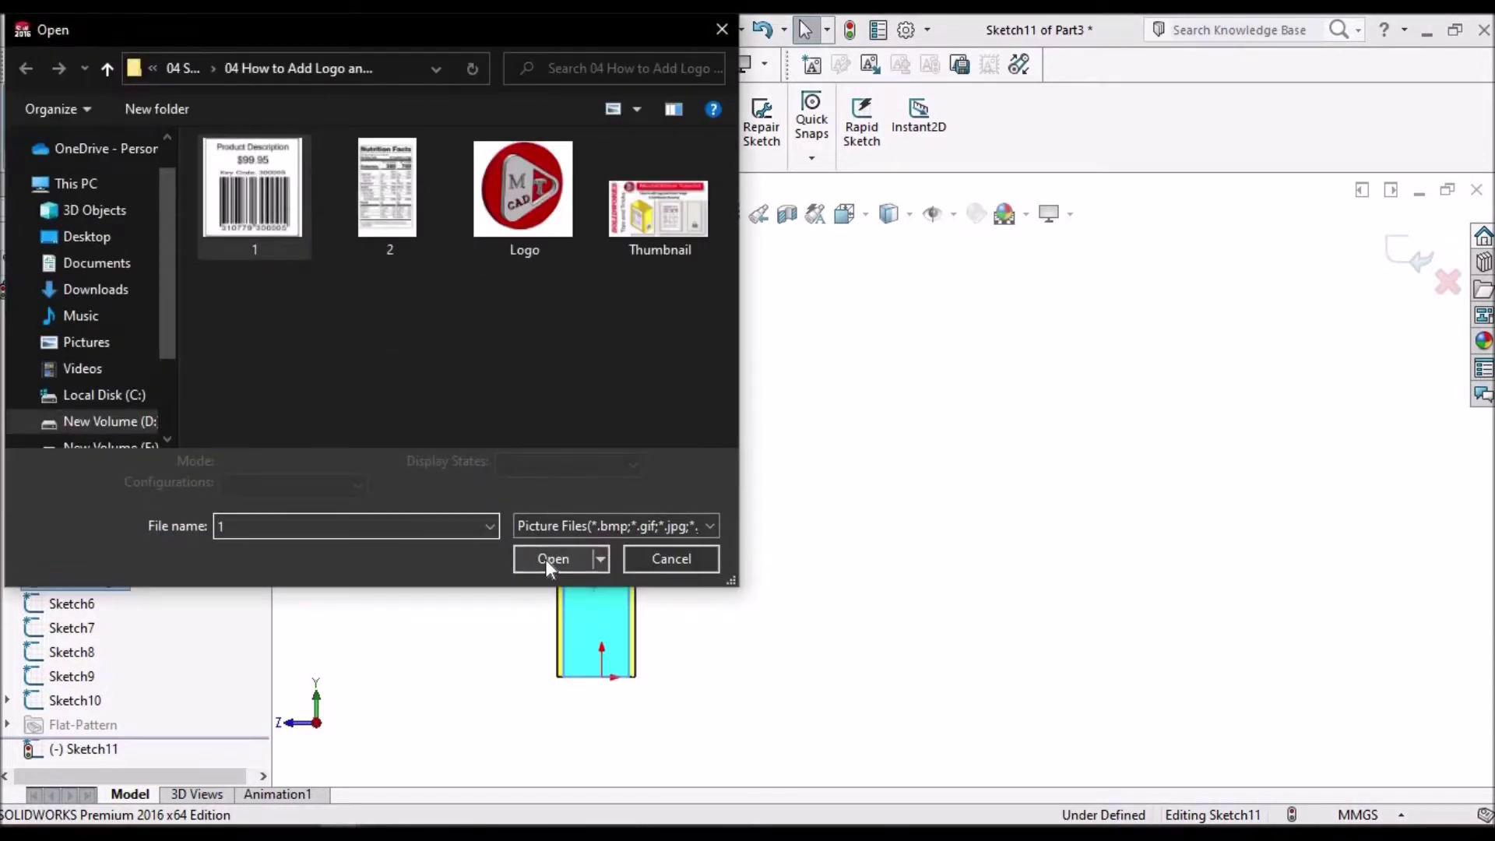
left_click(546, 559)
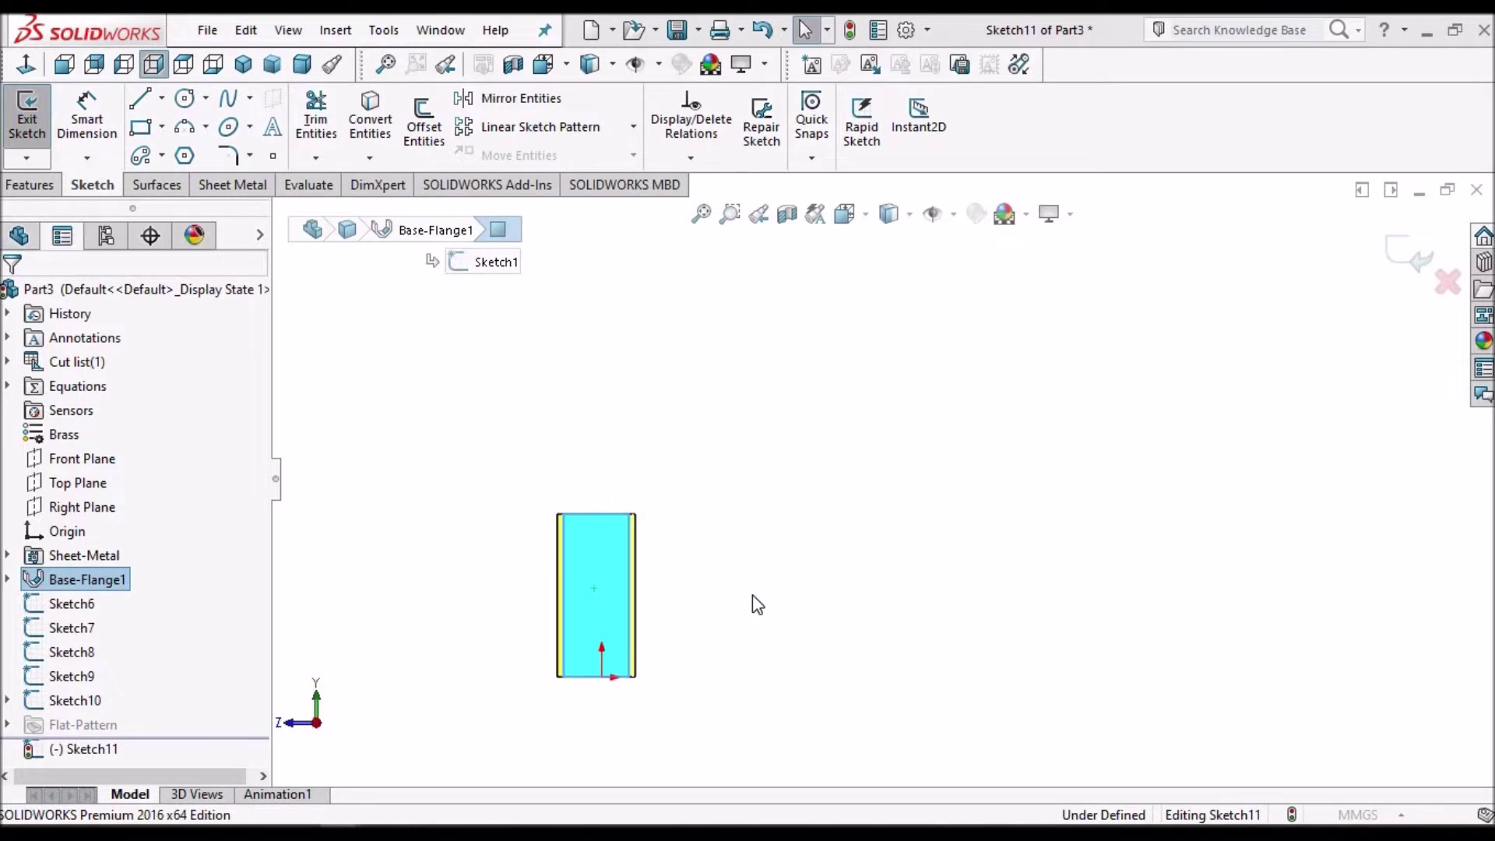
Scale the barcode label to about 34 × 34 mm and position it at about X -20.4, Y 11.3 mm on the side face.
scroll(913, 551, "up", 3)
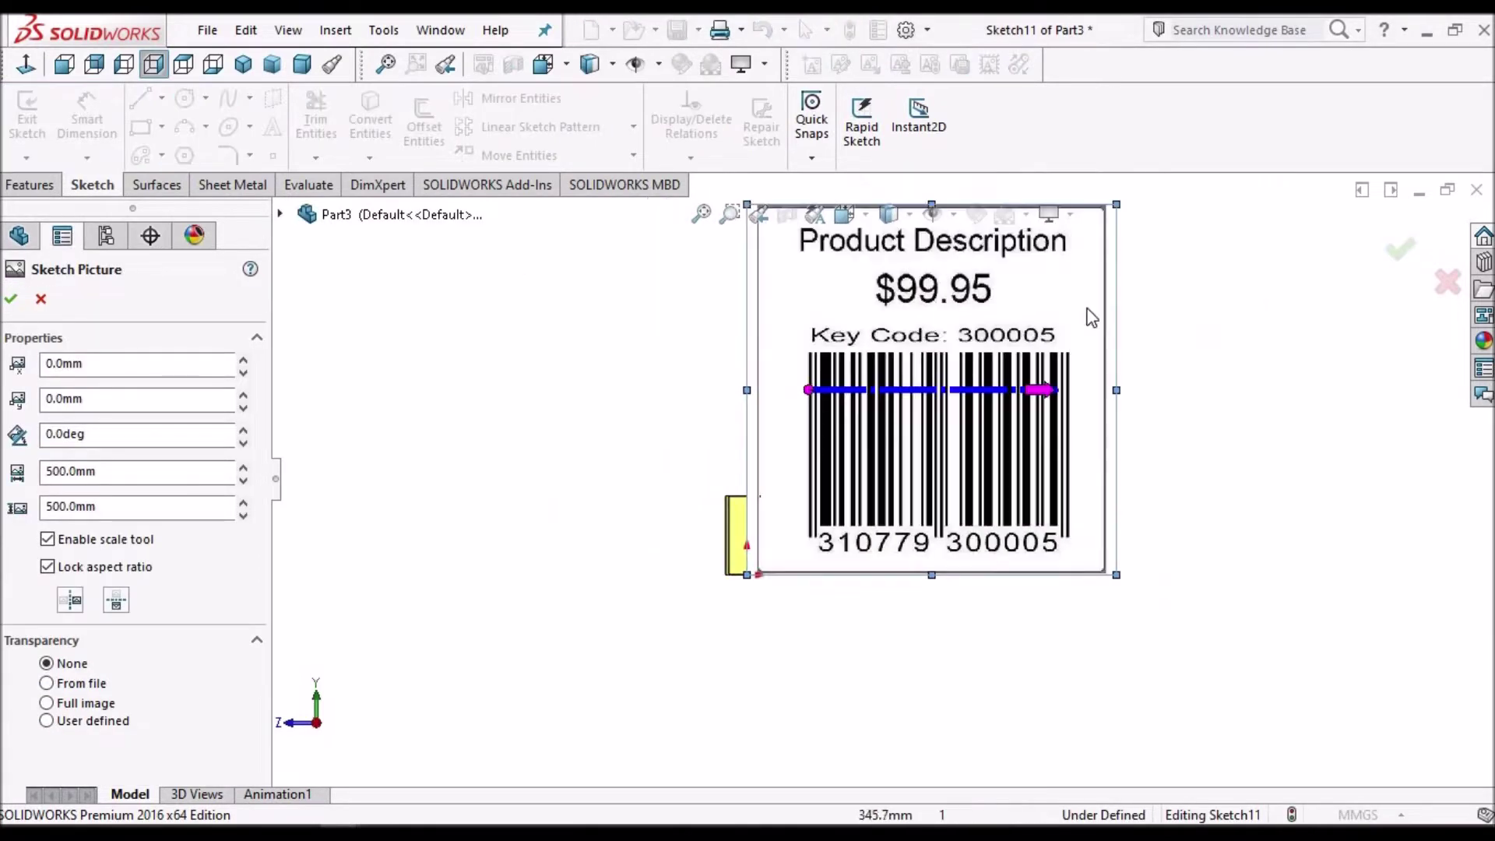
scroll(1095, 305, "up", 1)
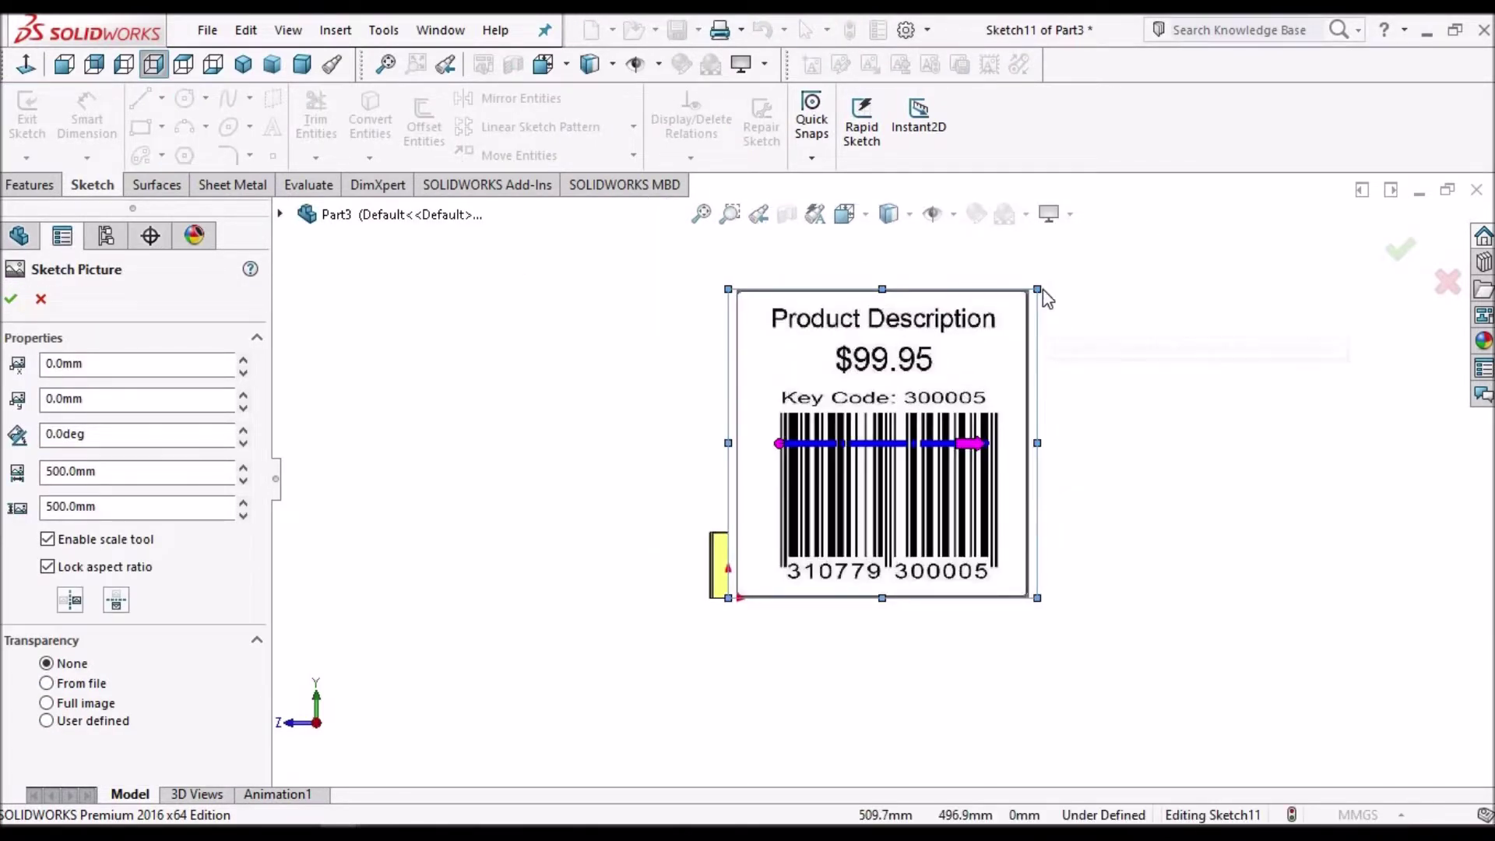
left_click_drag(1037, 289, 775, 550)
scroll(752, 573, "down", 5)
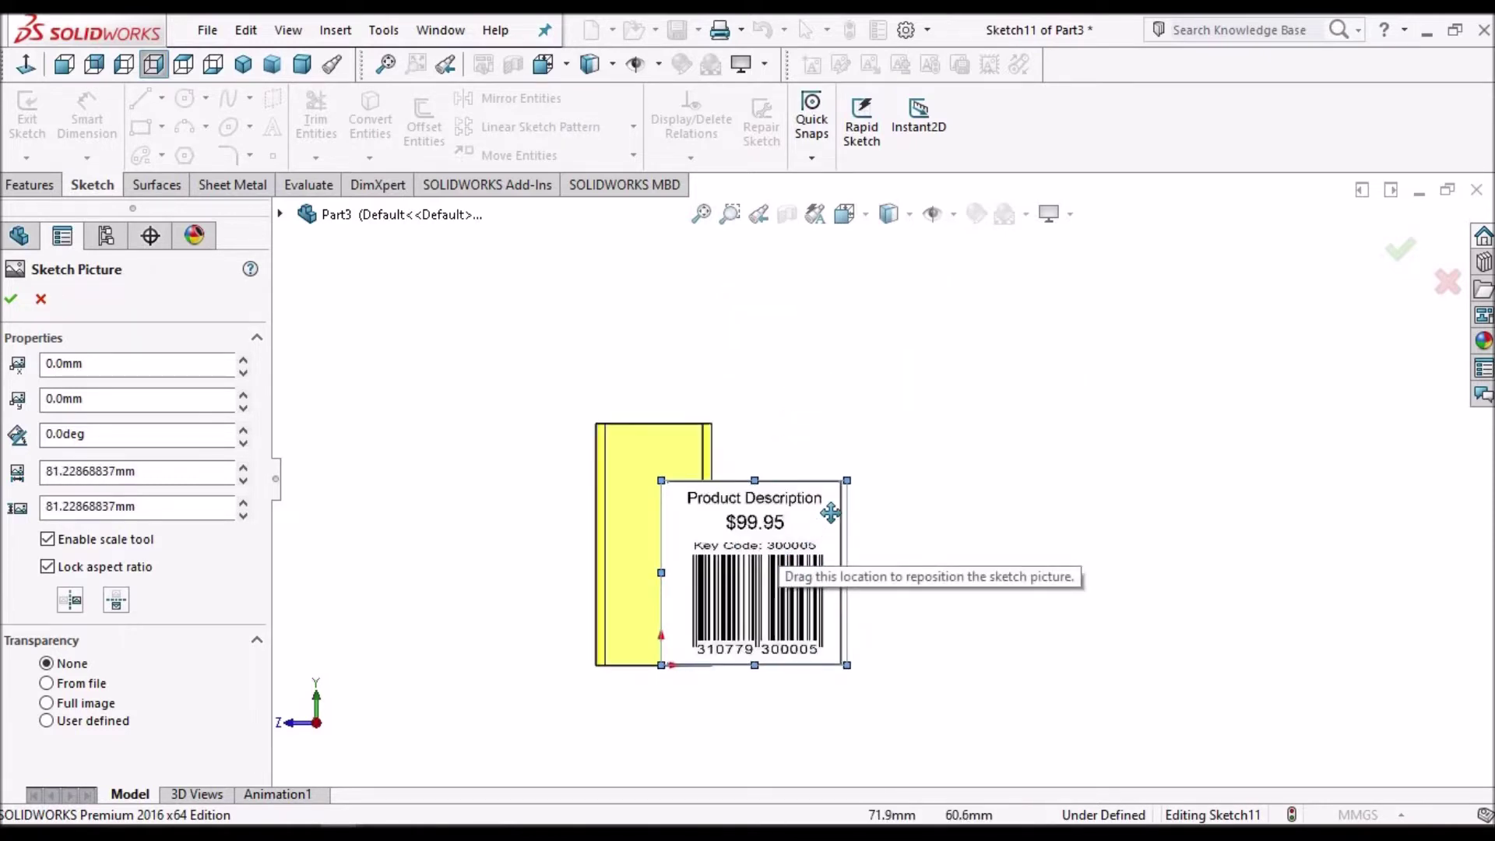
scroll(834, 503, "down", 4)
left_click_drag(864, 448, 681, 637)
mouse_move(644, 684)
left_mouse_down()
mouse_move(555, 618)
mouse_move(562, 639)
left_mouse_up()
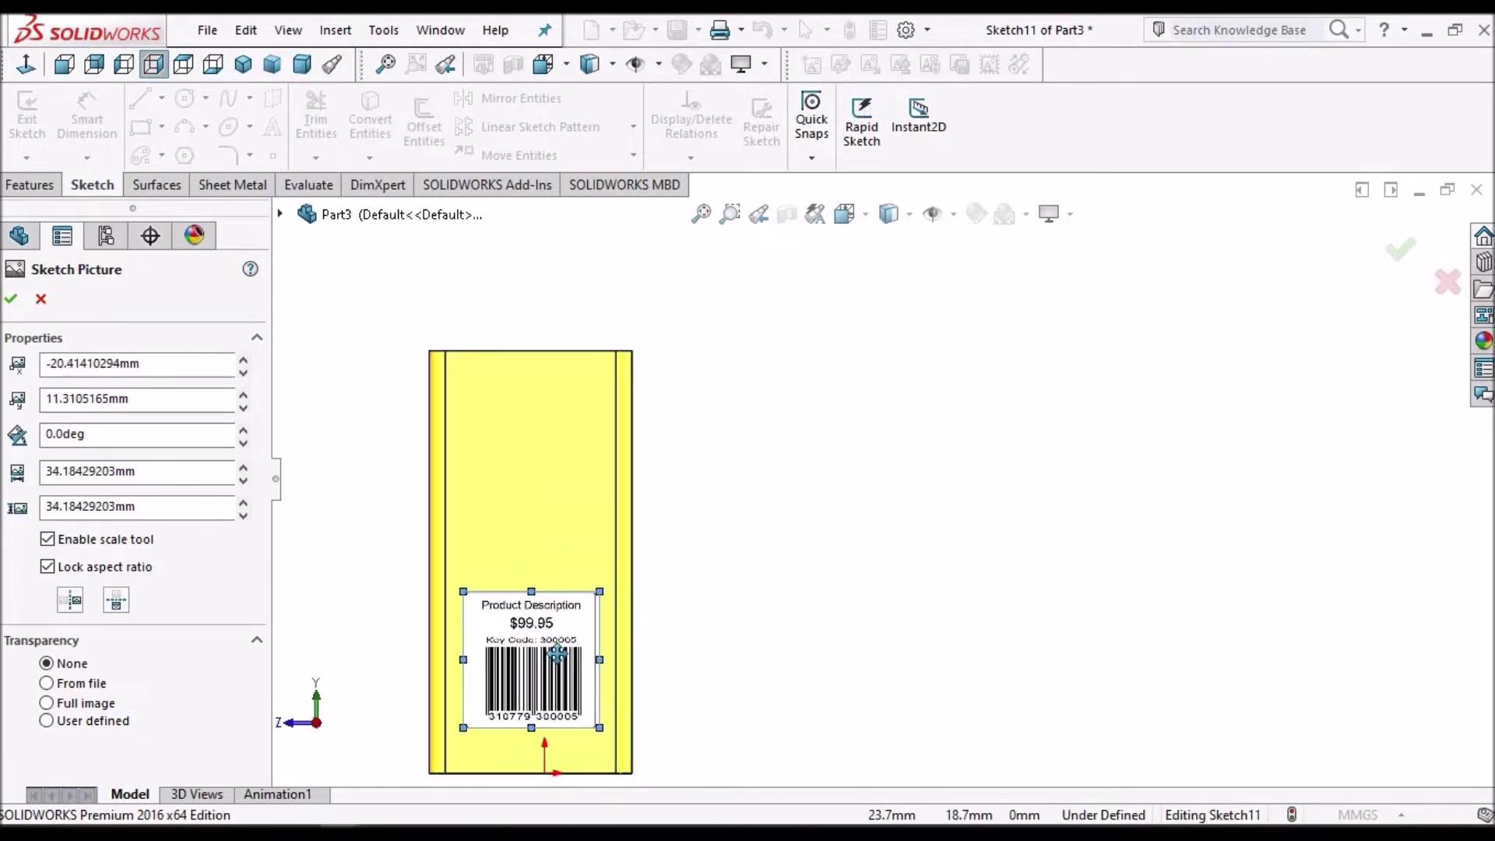
left_click(1397, 250)
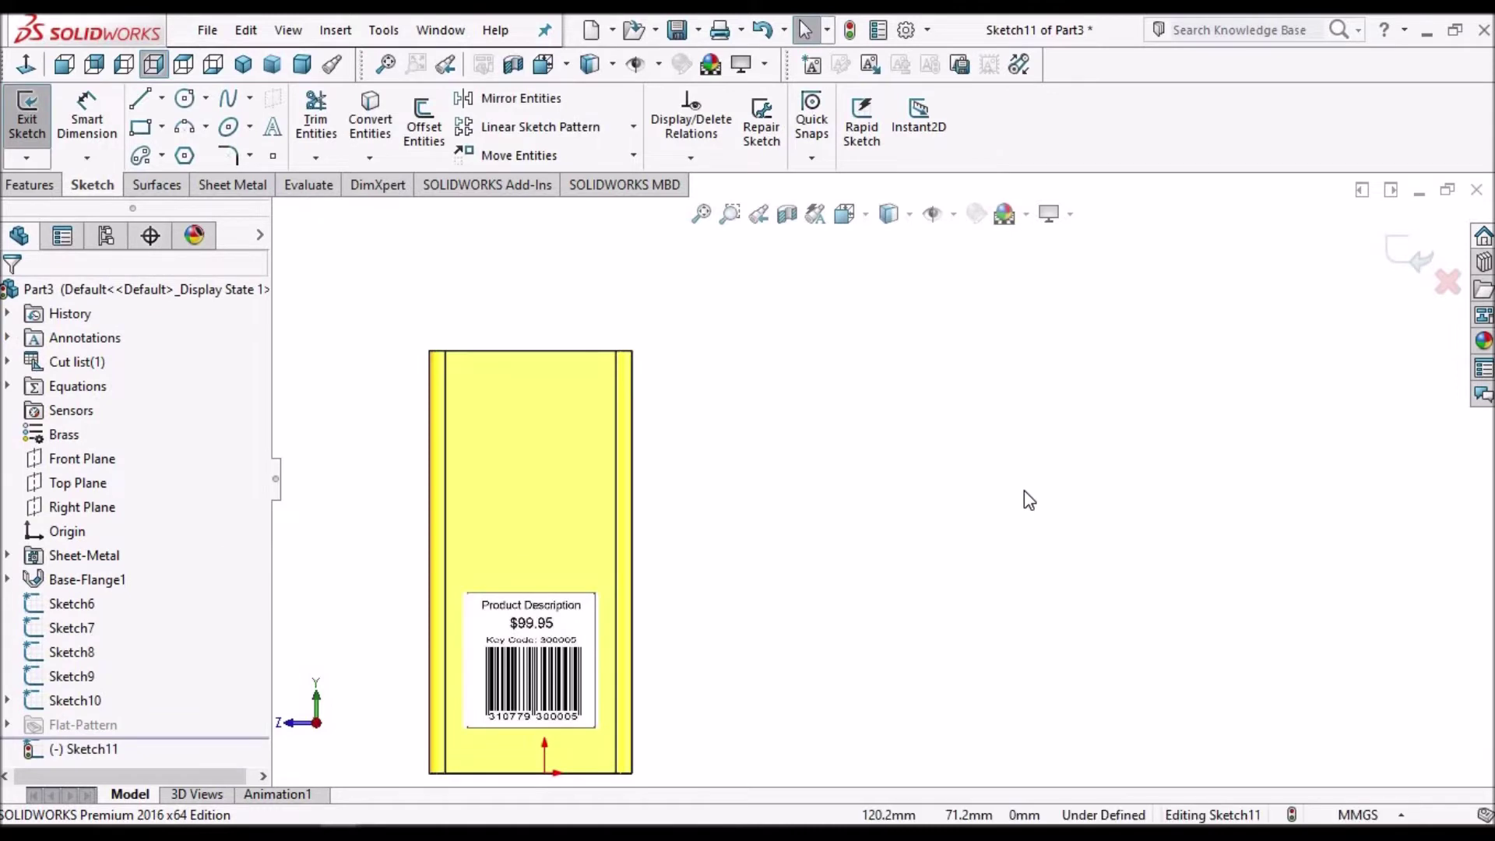
Close the barcode sketch and show the labelled box in isometric view.
scroll(1024, 491, "up", 2)
left_click(1377, 251)
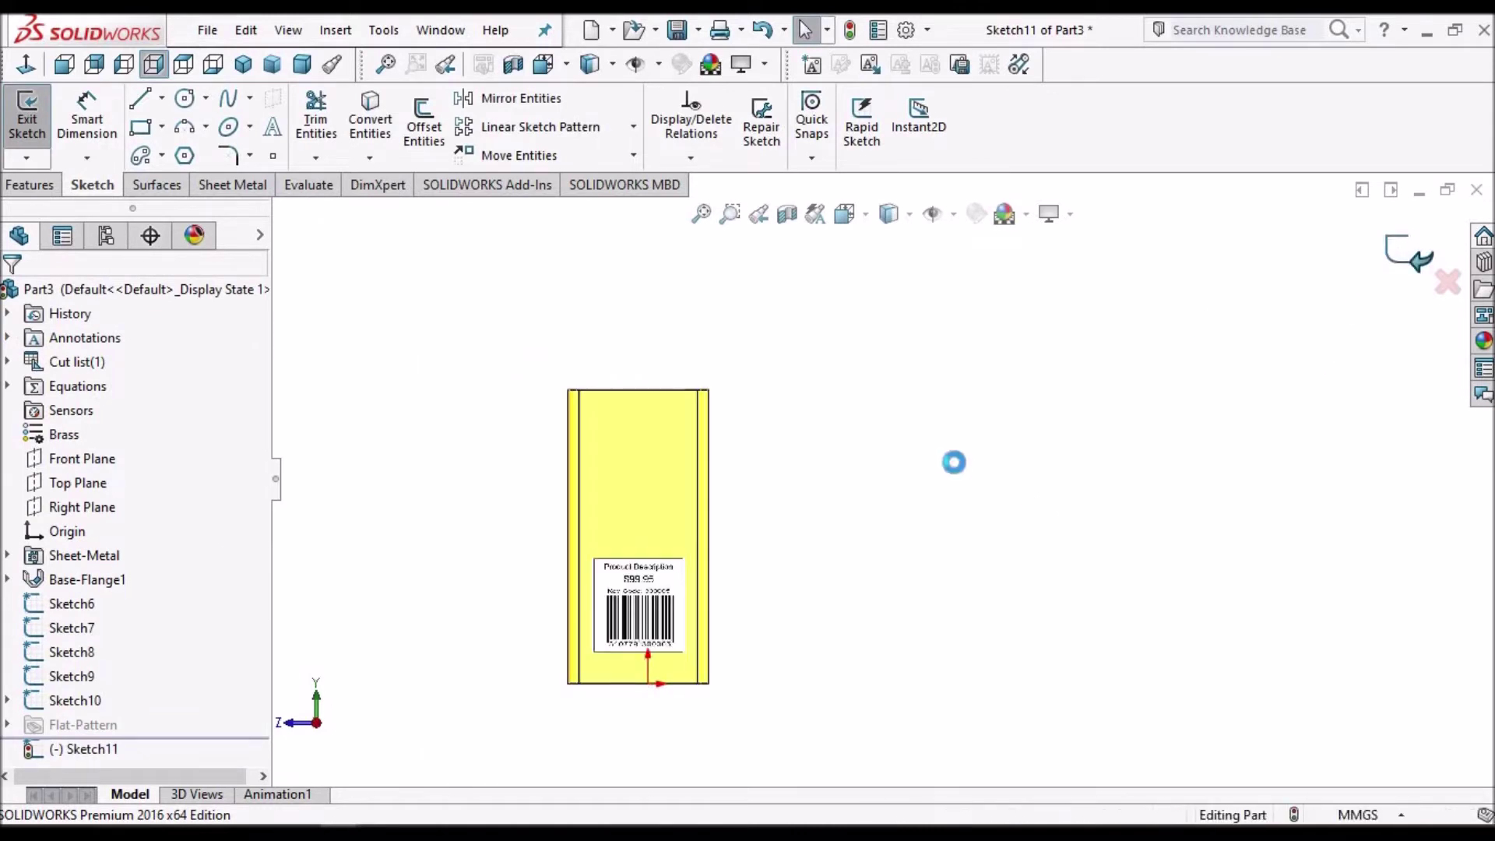
left_click(243, 63)
scroll(761, 626, "down", 2)
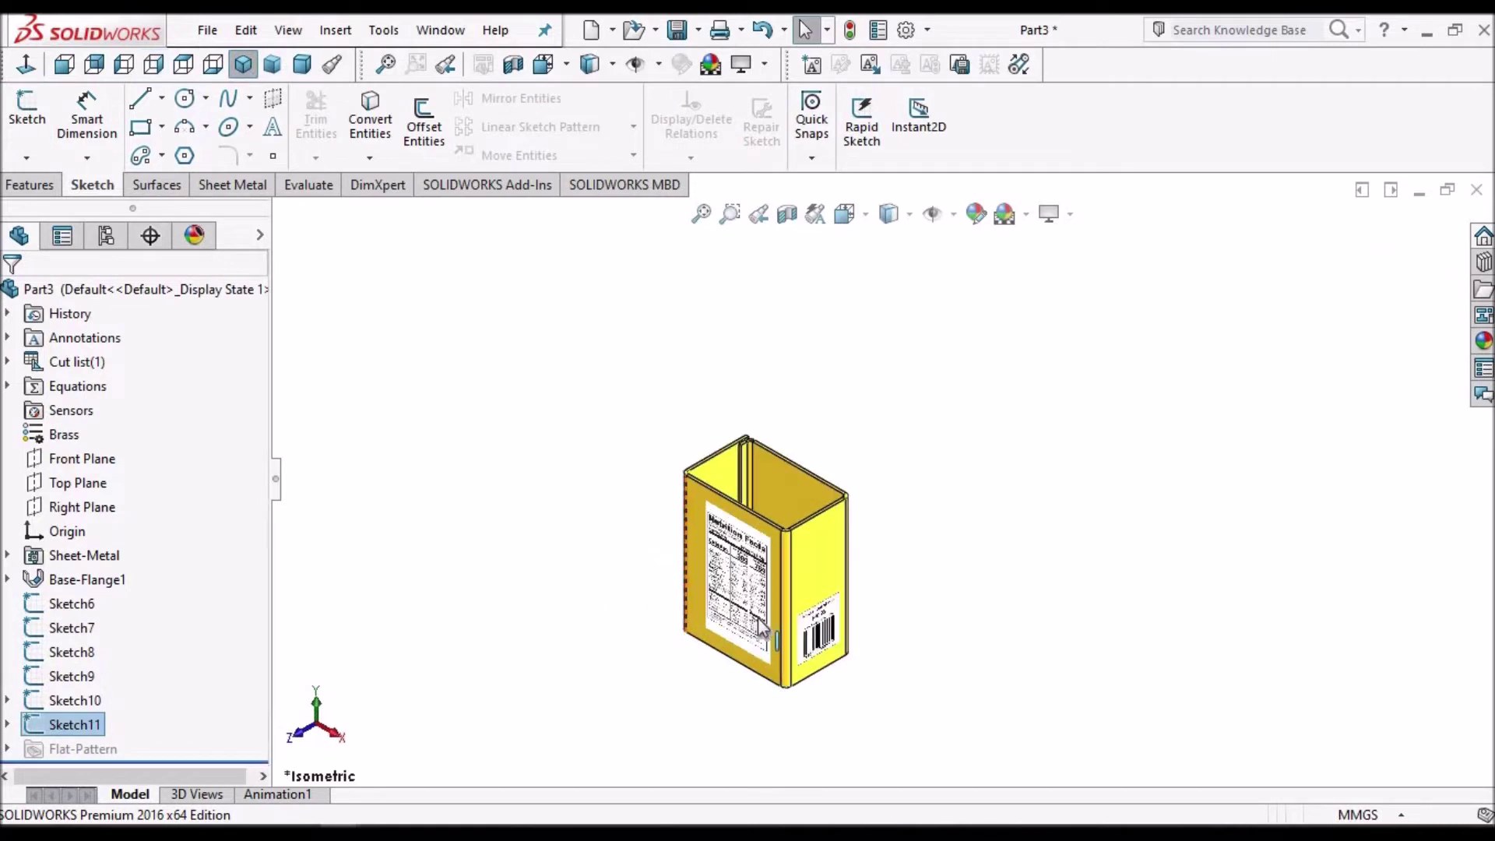
scroll(839, 600, "down", 3)
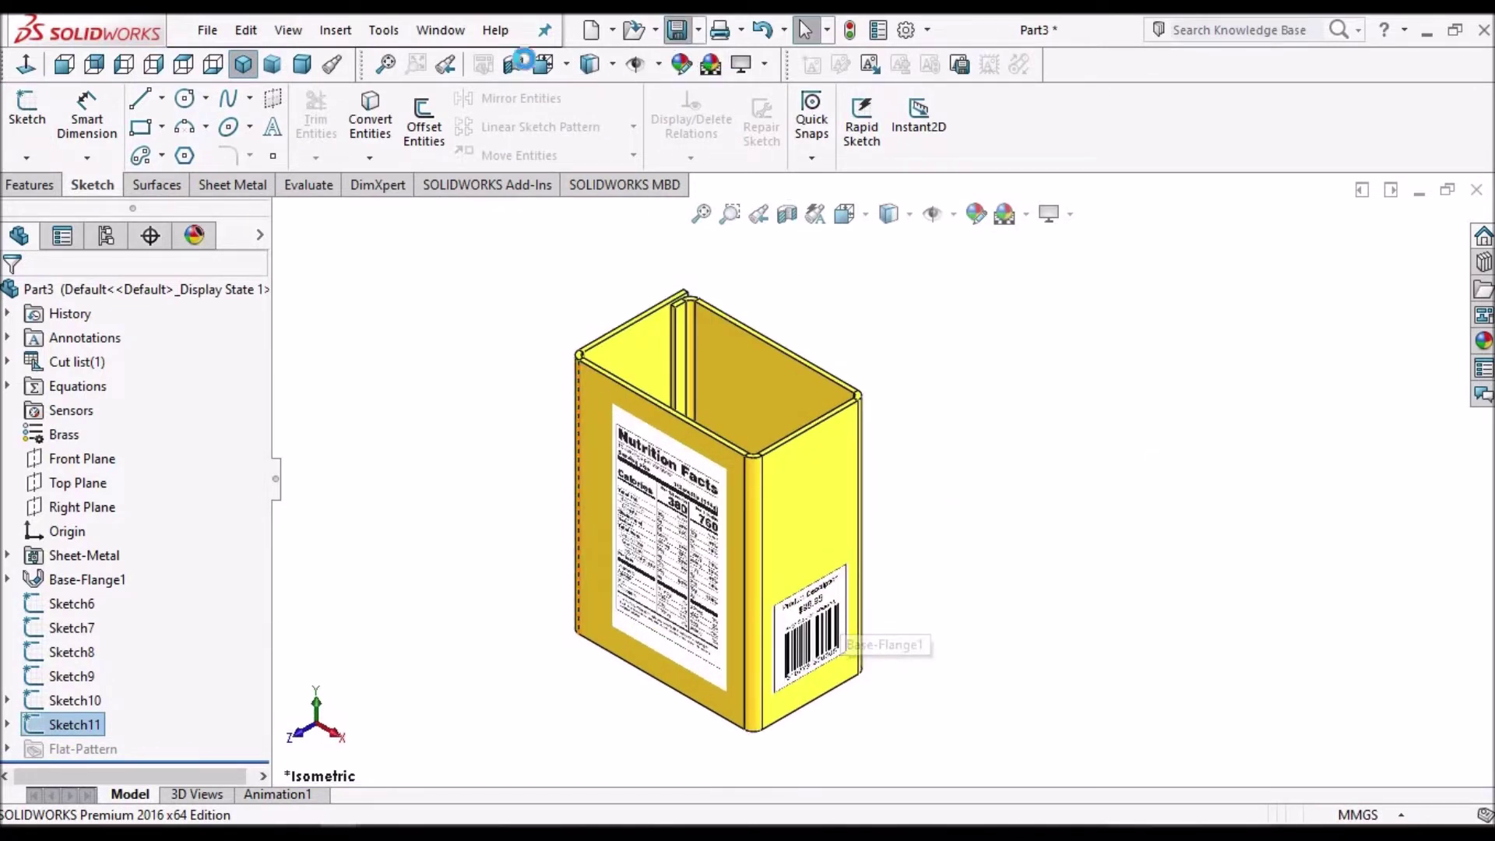
Switch to the open drawing document Part3 - 1.
left_click(451, 31)
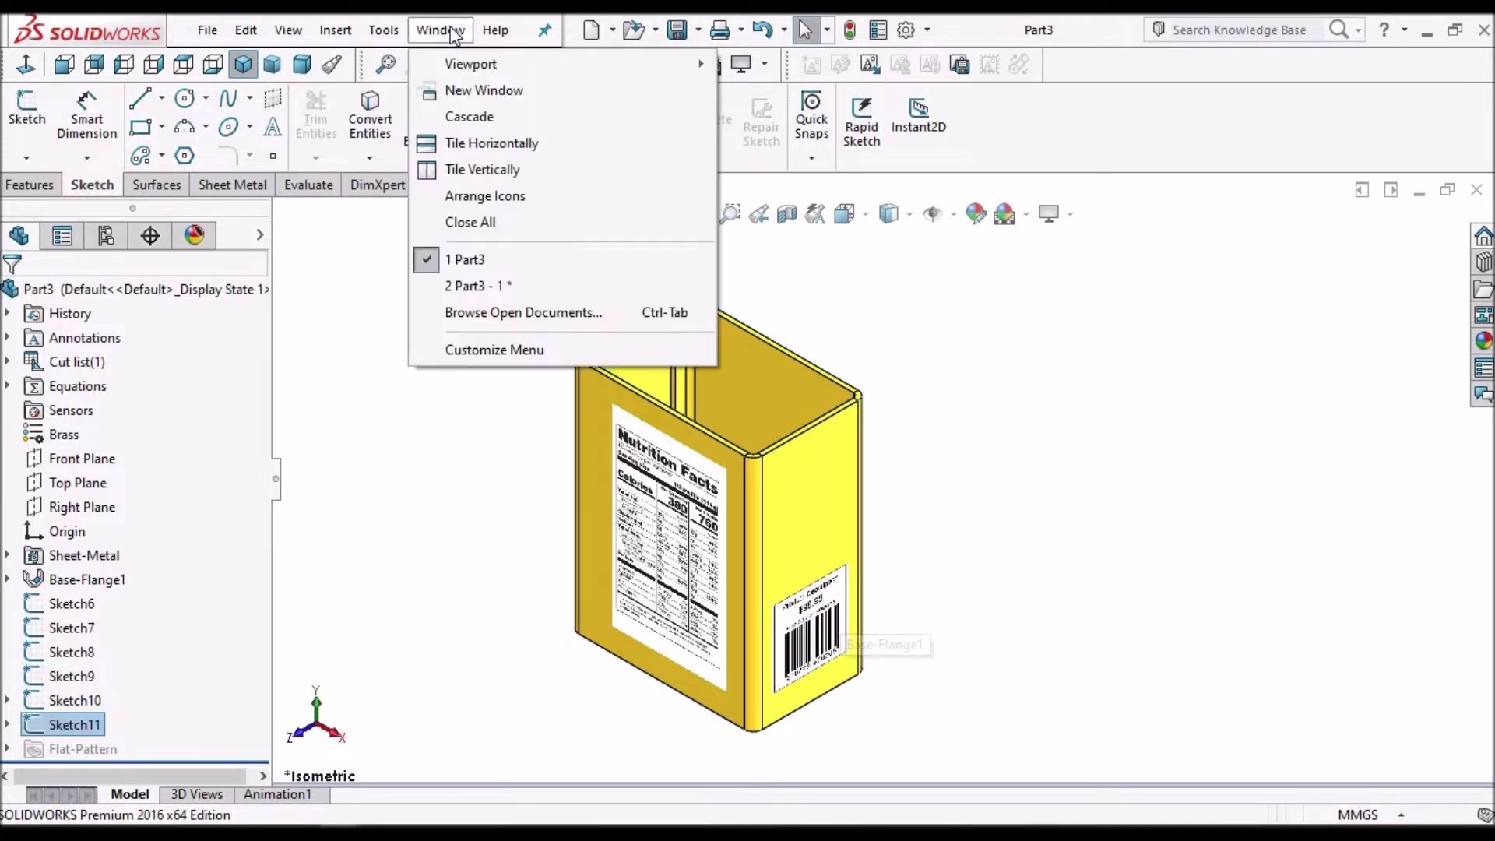
left_click(479, 288)
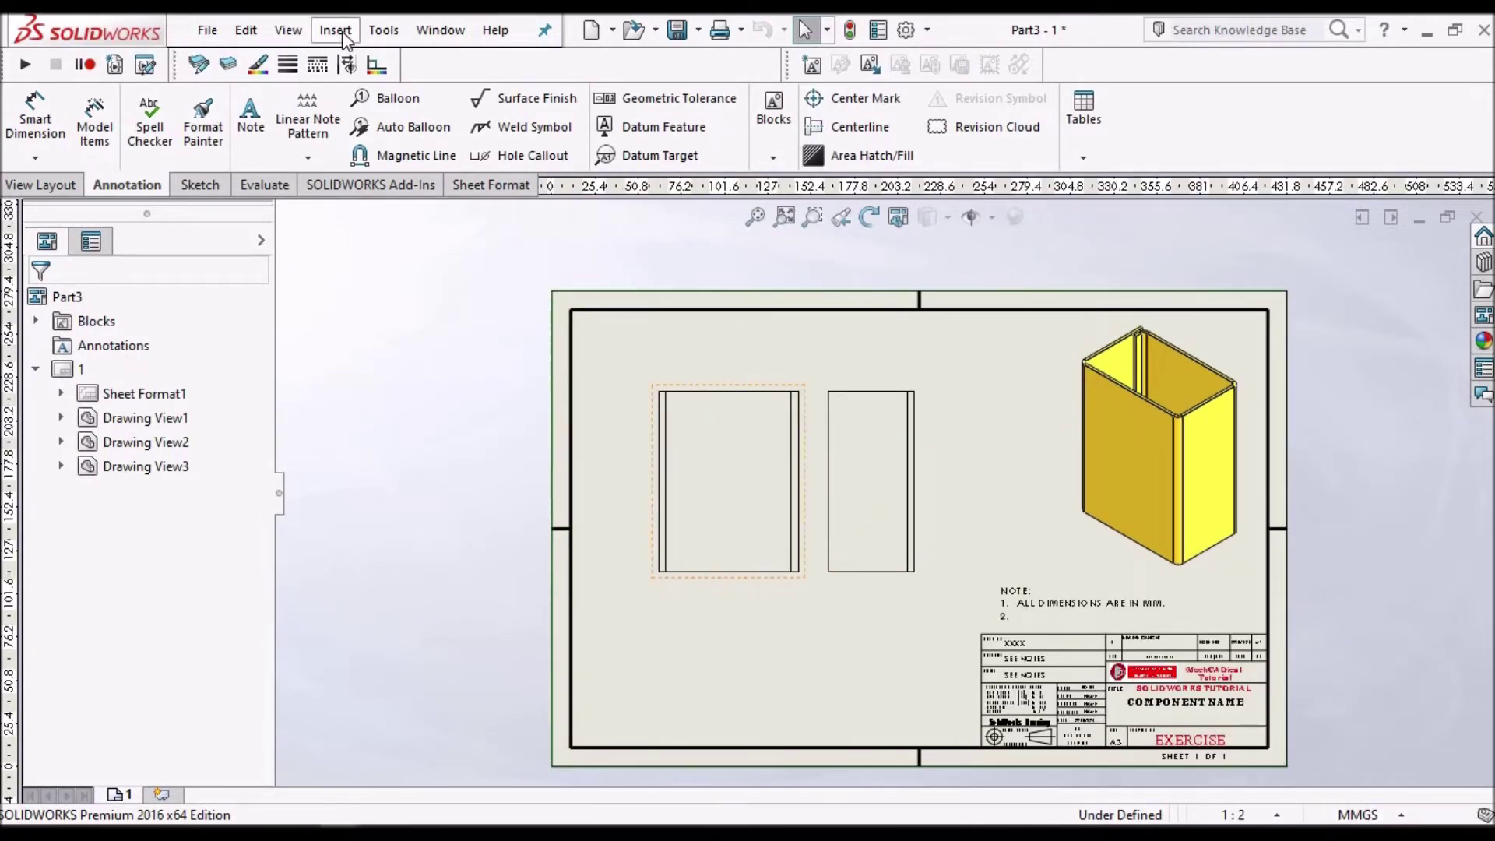
left_click(343, 31)
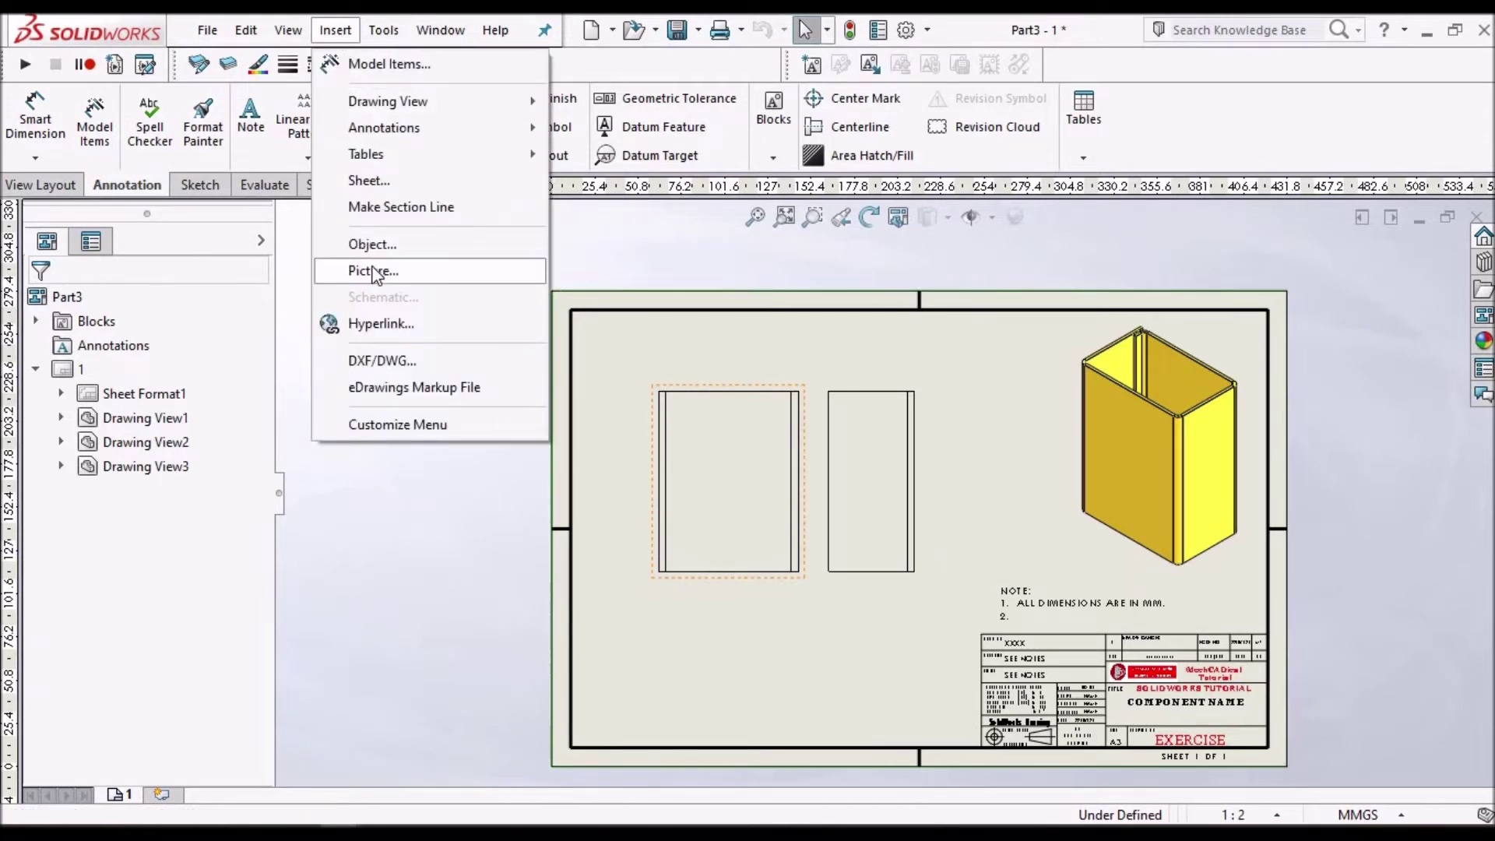
left_click(374, 271)
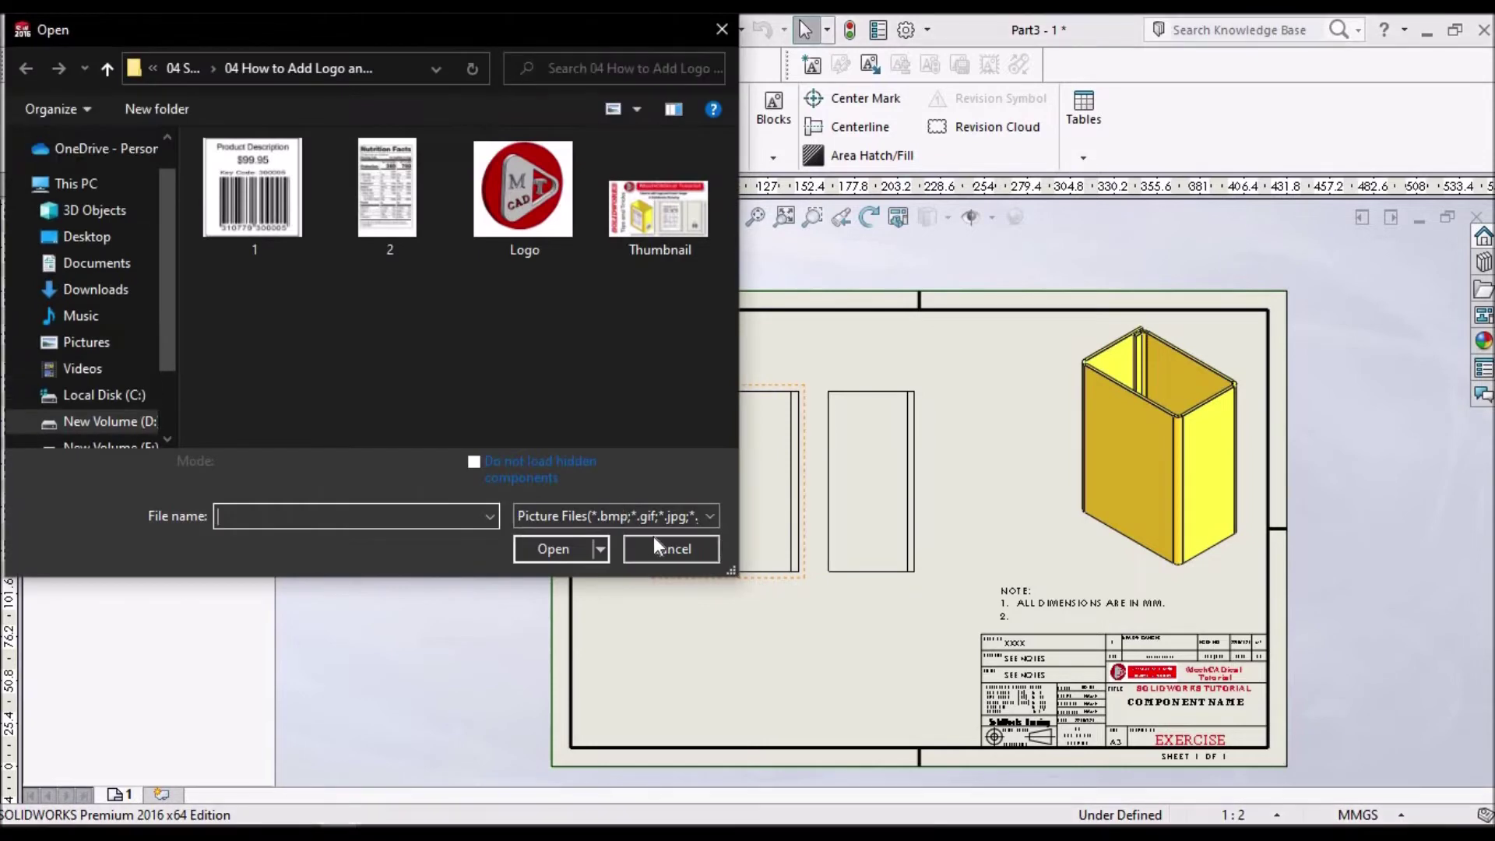
key("Escape")
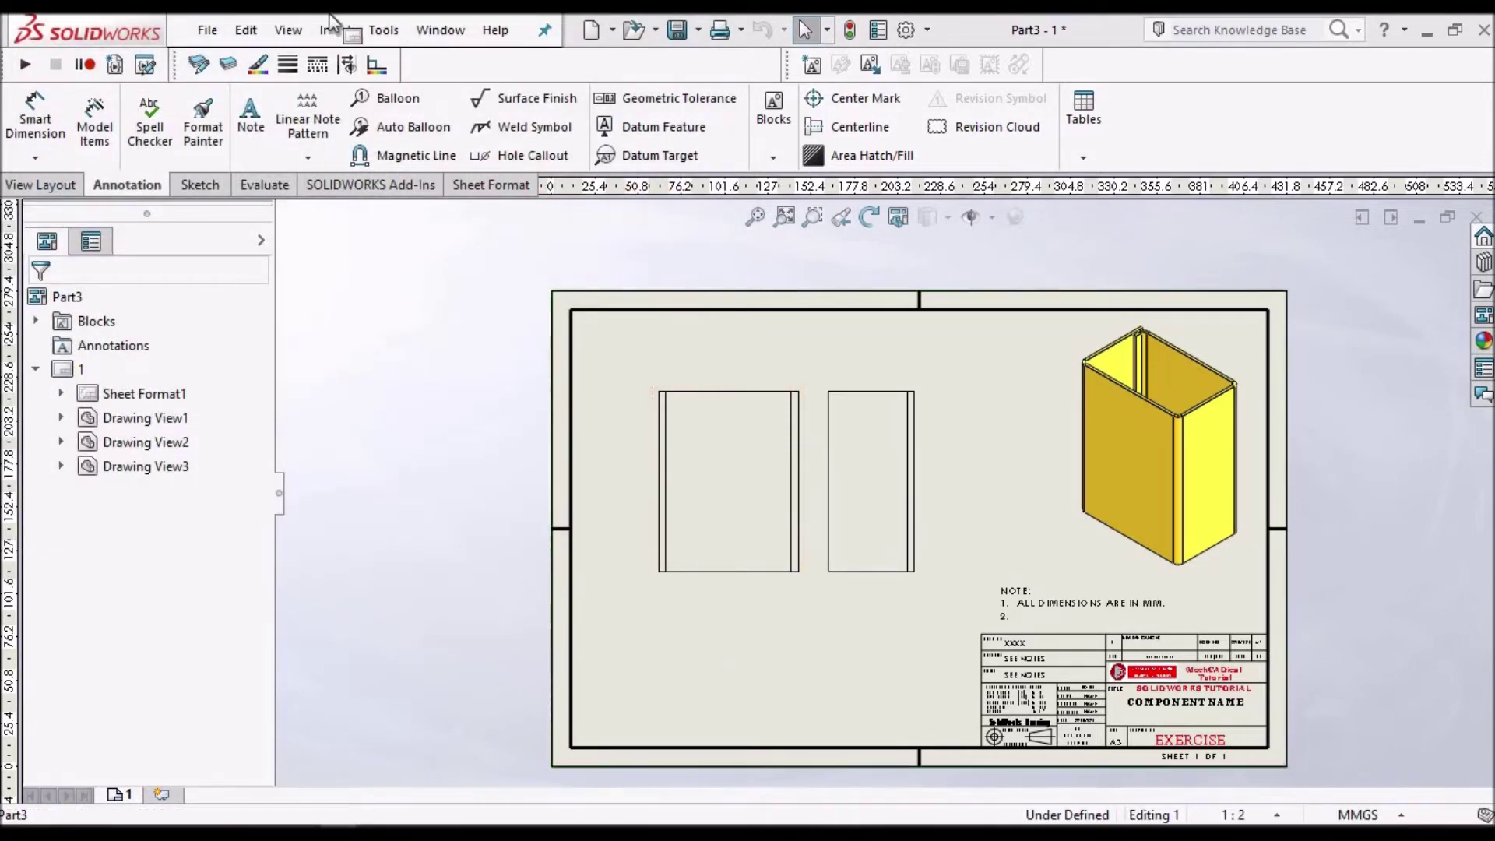
Insert picture file 2, the nutrition label, into the drawing sheet.
left_click(334, 33)
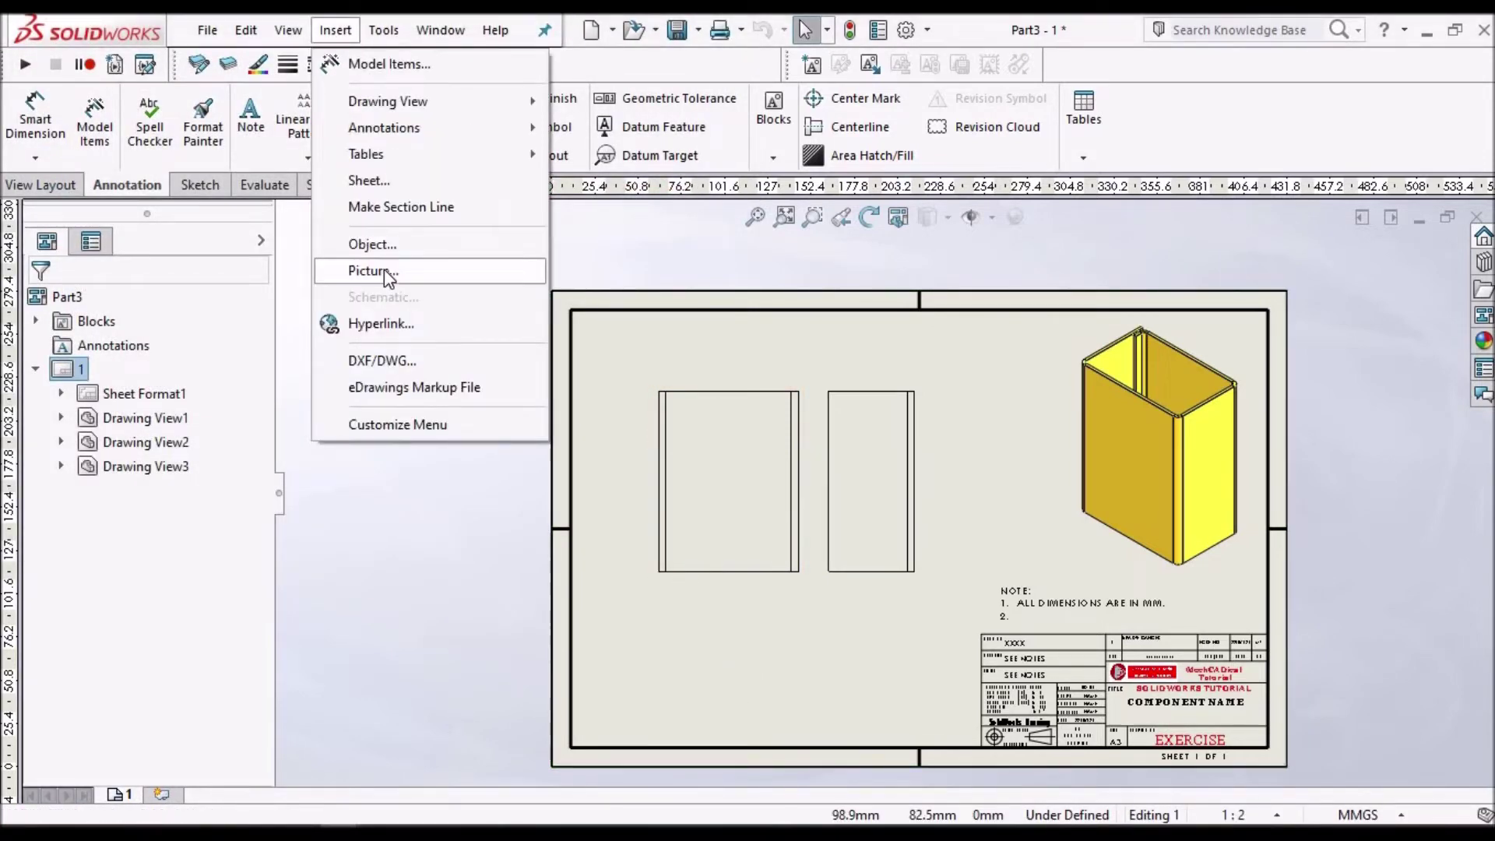
left_click(385, 271)
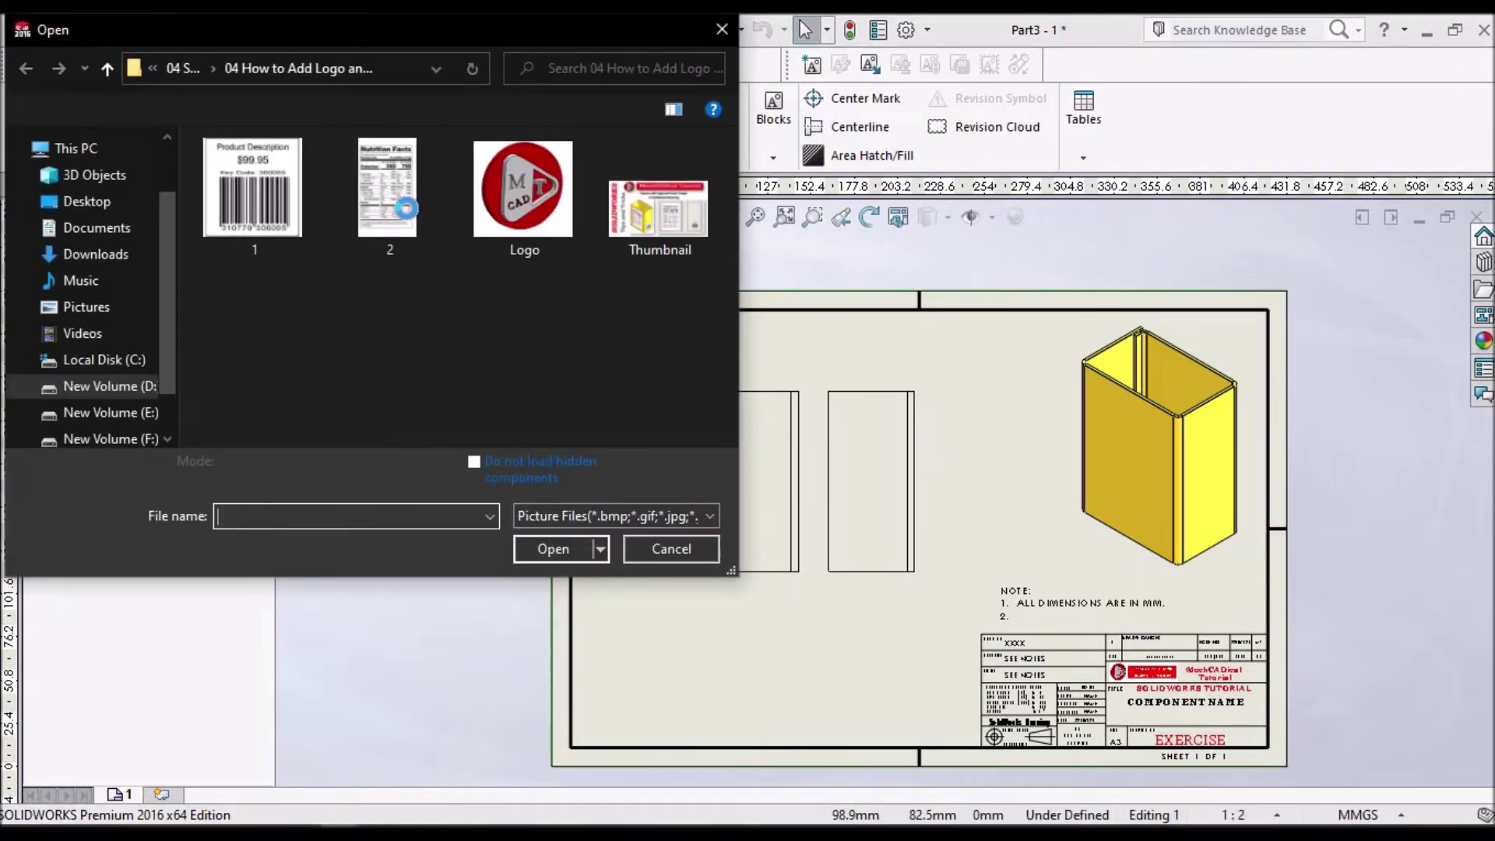
left_click(414, 230)
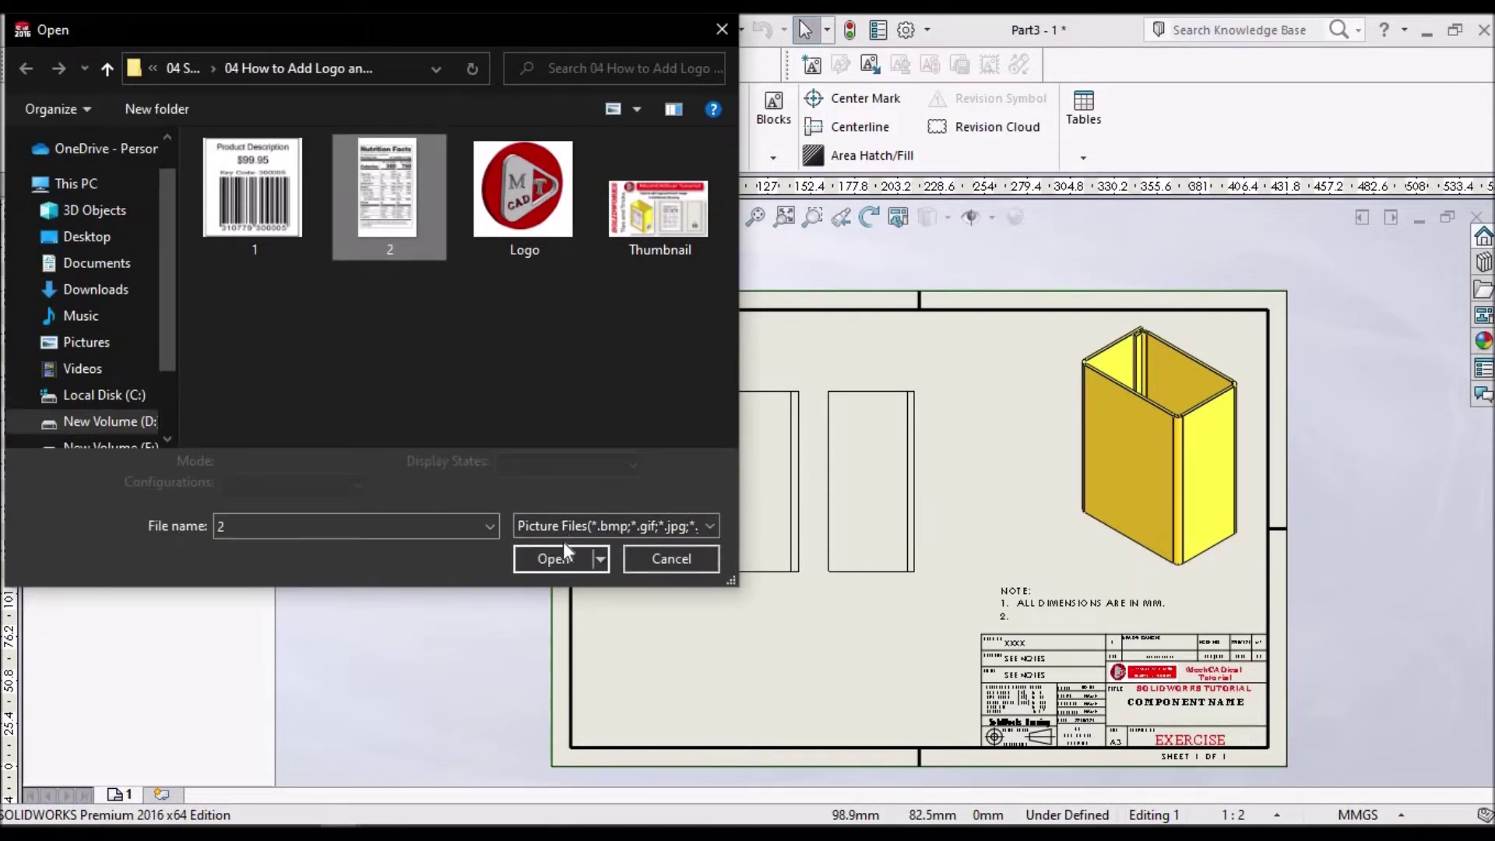
left_click(554, 549)
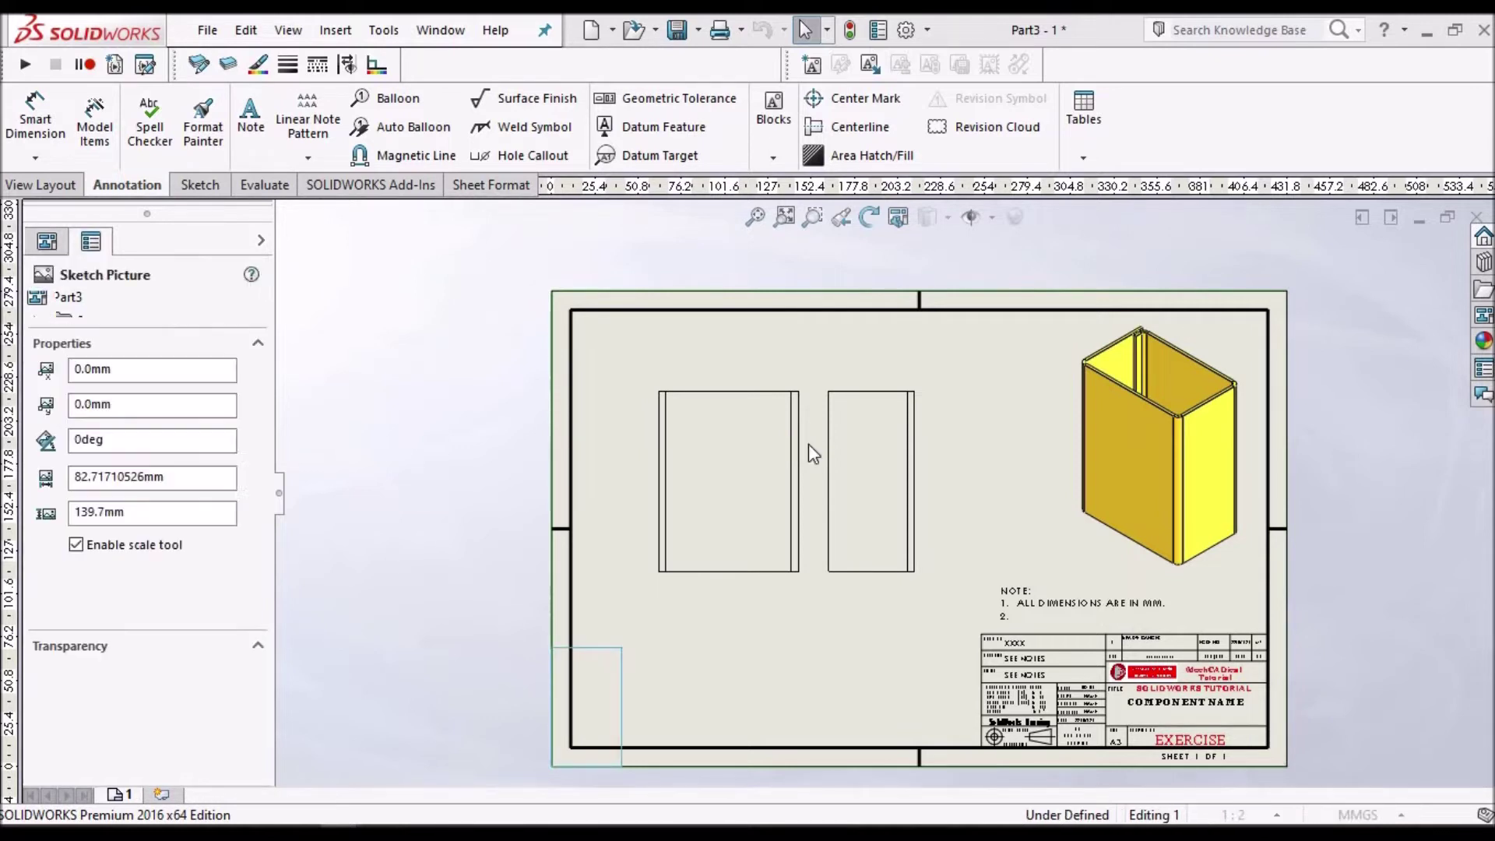
scroll(791, 440, "up", 1)
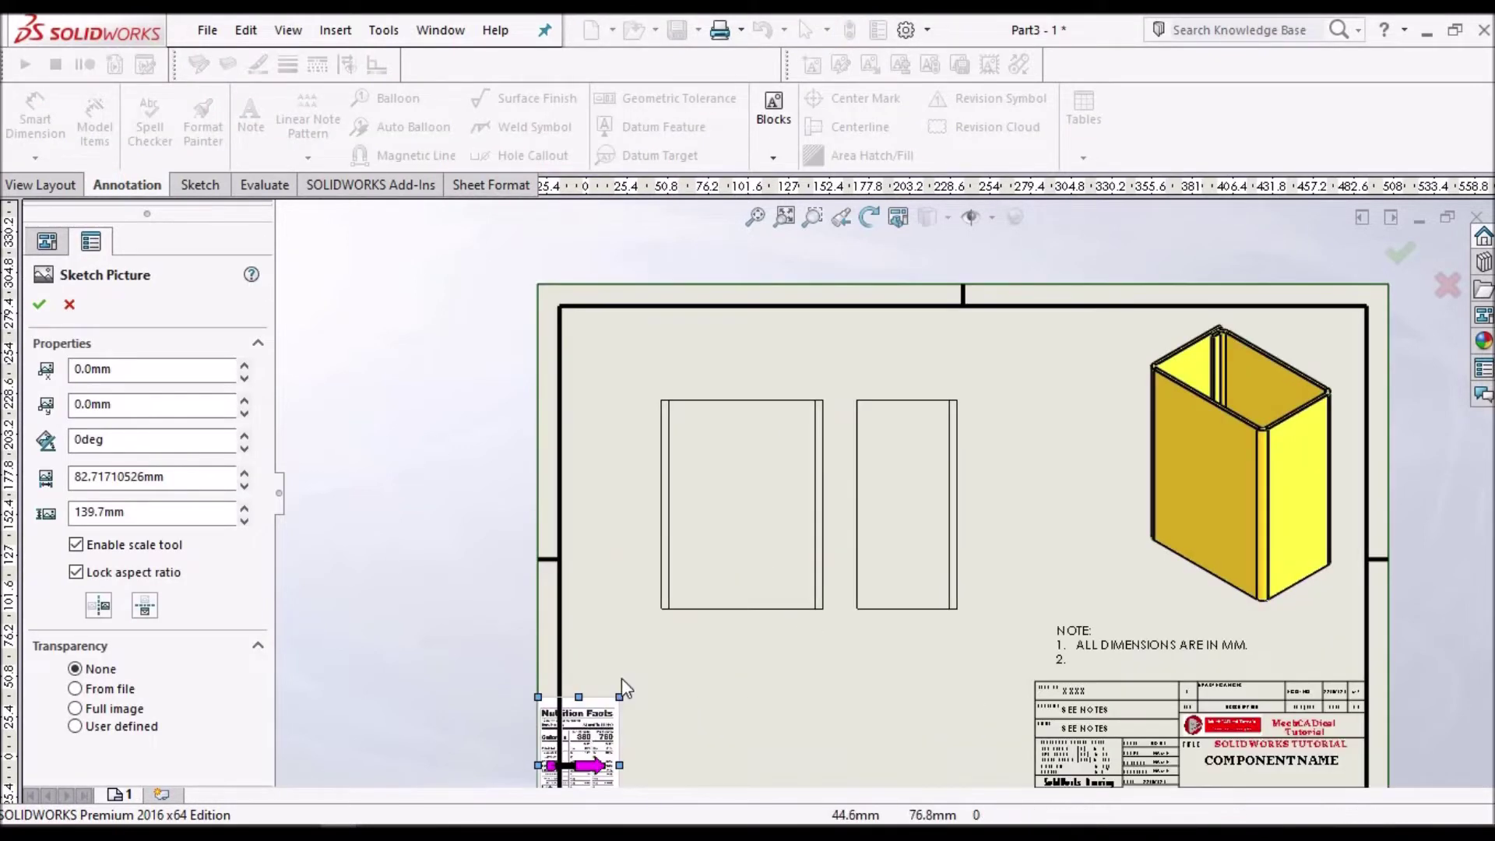
Move the nutrition label onto the larger front view and enlarge it to fill most of that face.
mouse_move(576, 739)
left_mouse_down()
mouse_move(627, 696)
mouse_move(753, 482)
left_mouse_up()
scroll(724, 474, "down", 4)
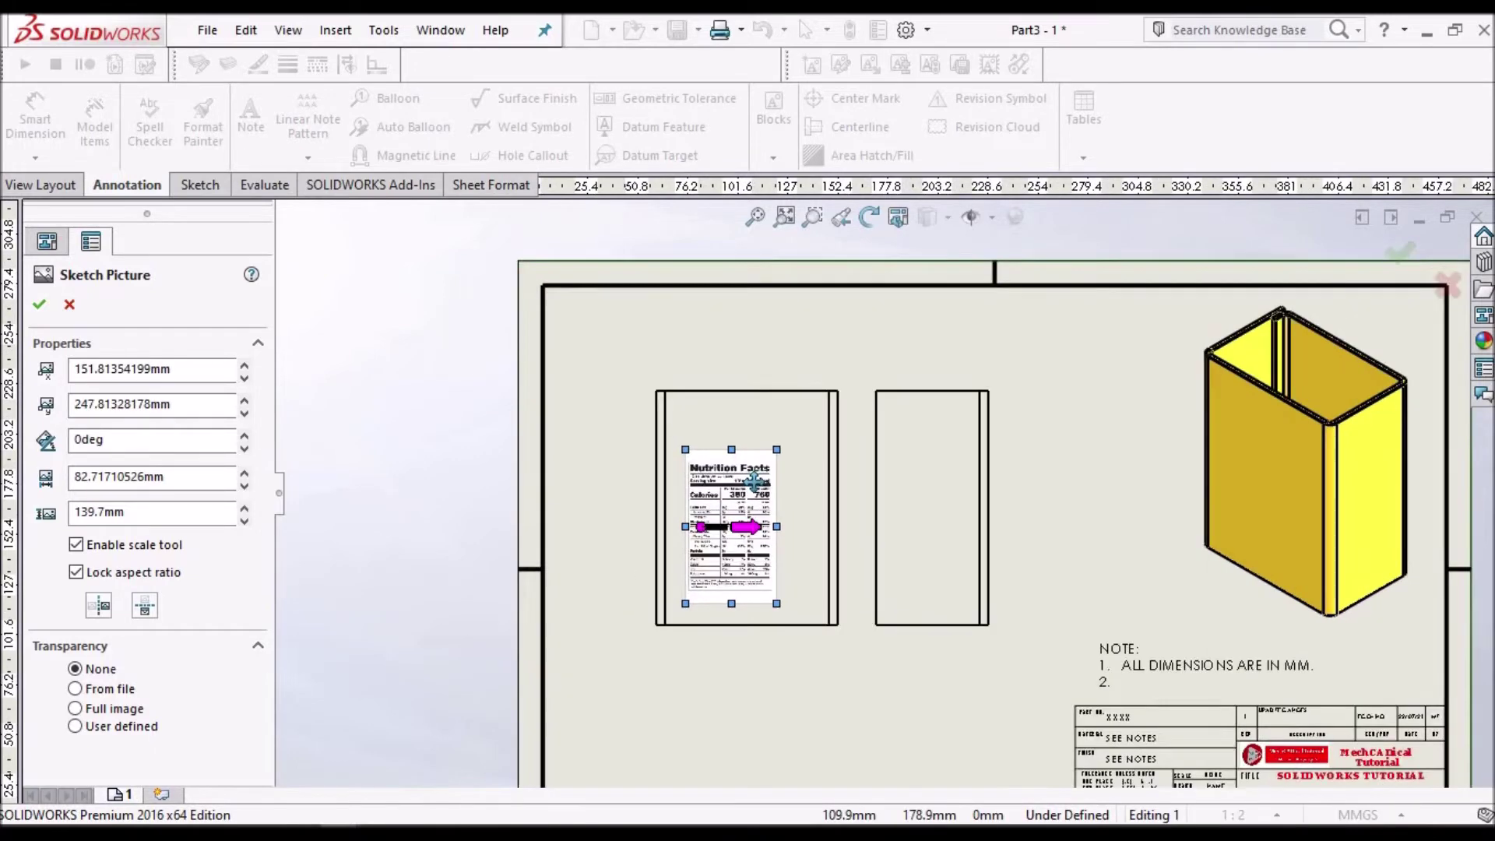
left_click_drag(831, 424, 892, 319)
left_click_drag(807, 471, 810, 498)
key("Return")
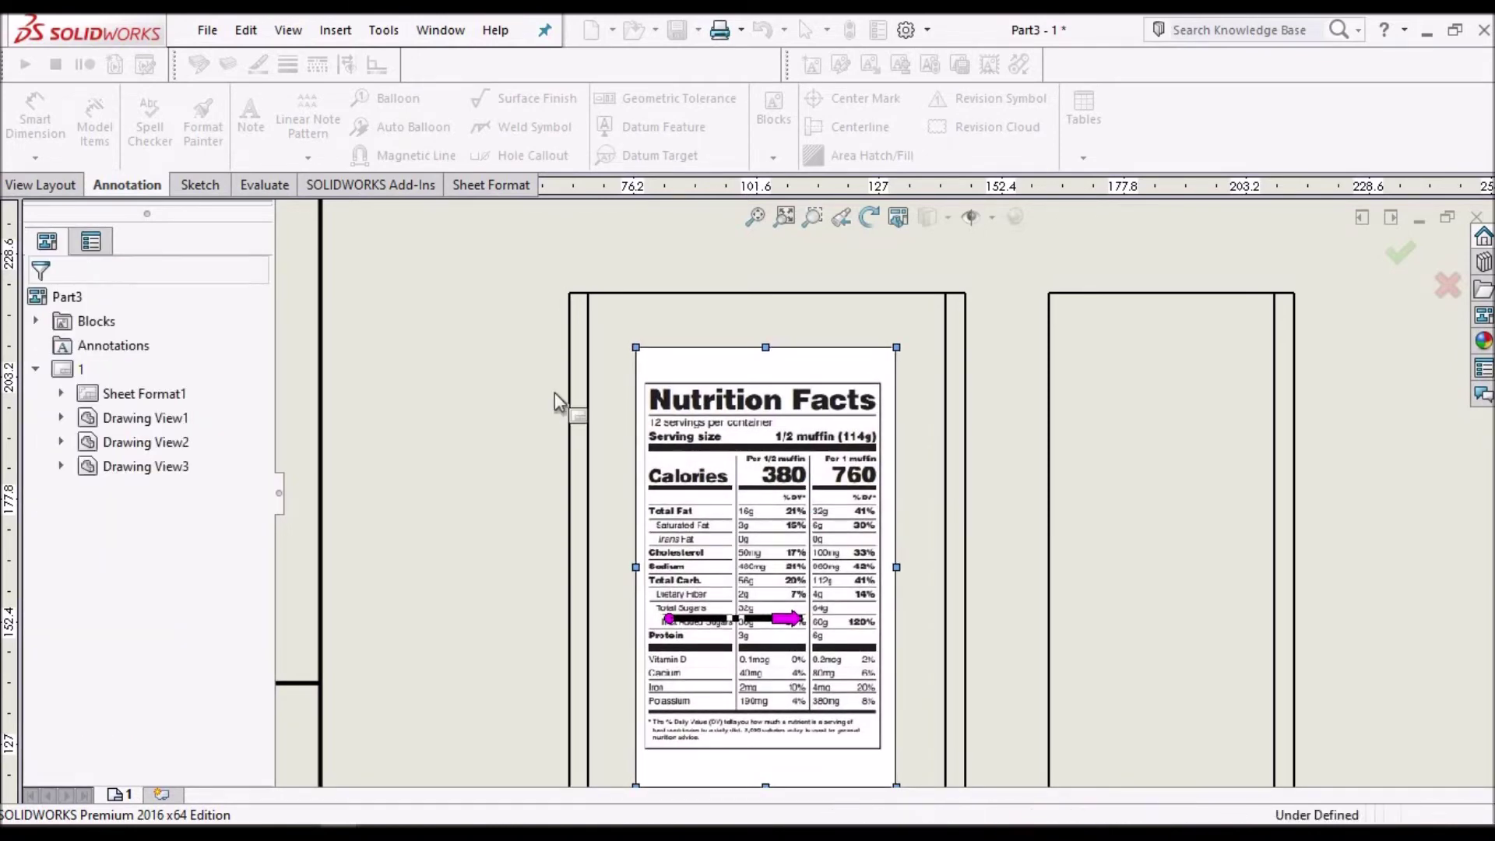
scroll(881, 496, "up", 2)
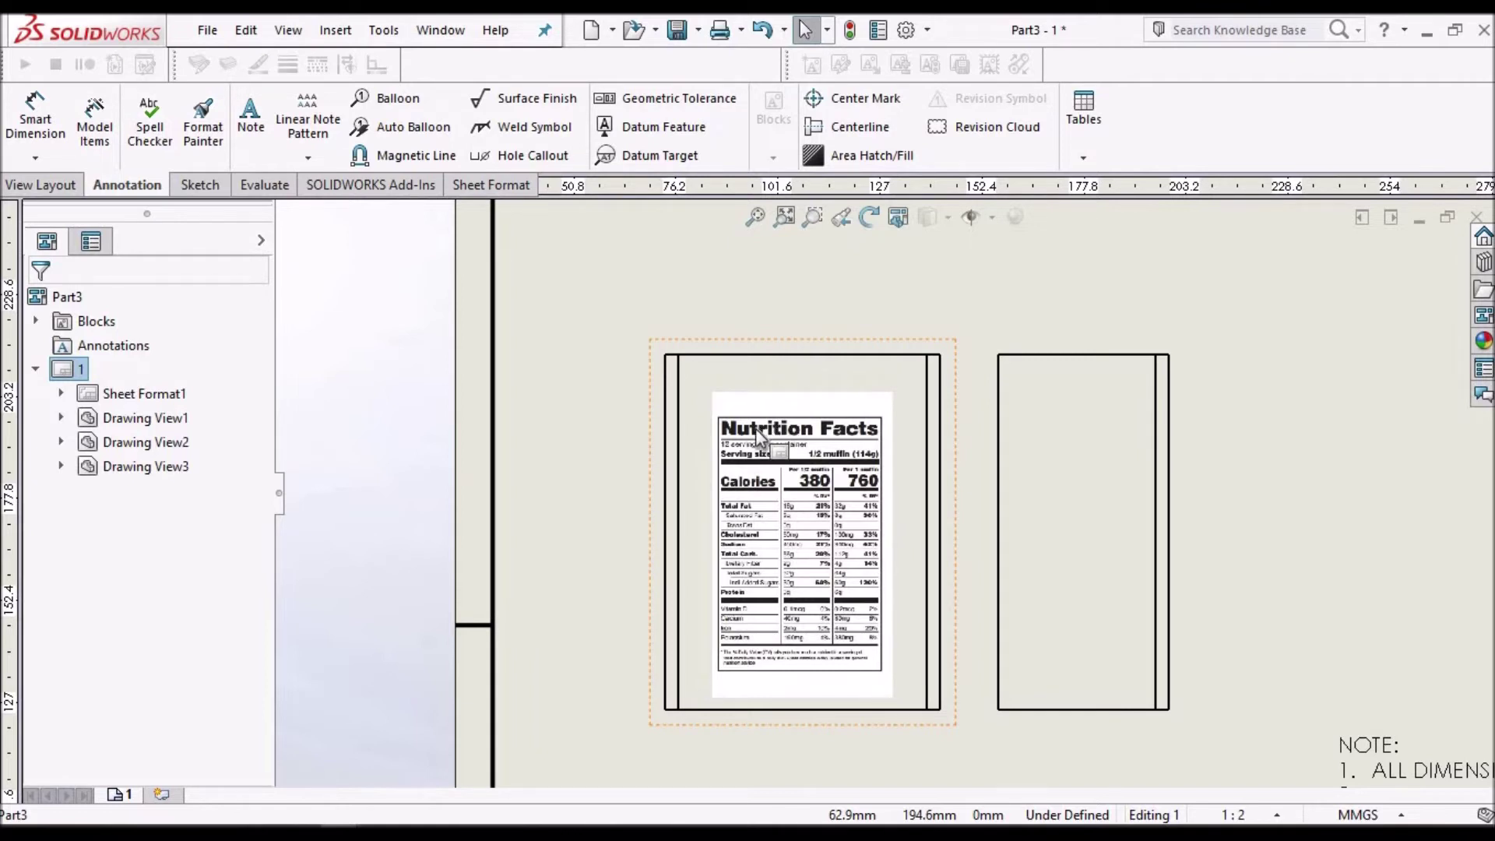
Insert picture file 1, the barcode label, into the drawing sheet.
left_click(769, 217)
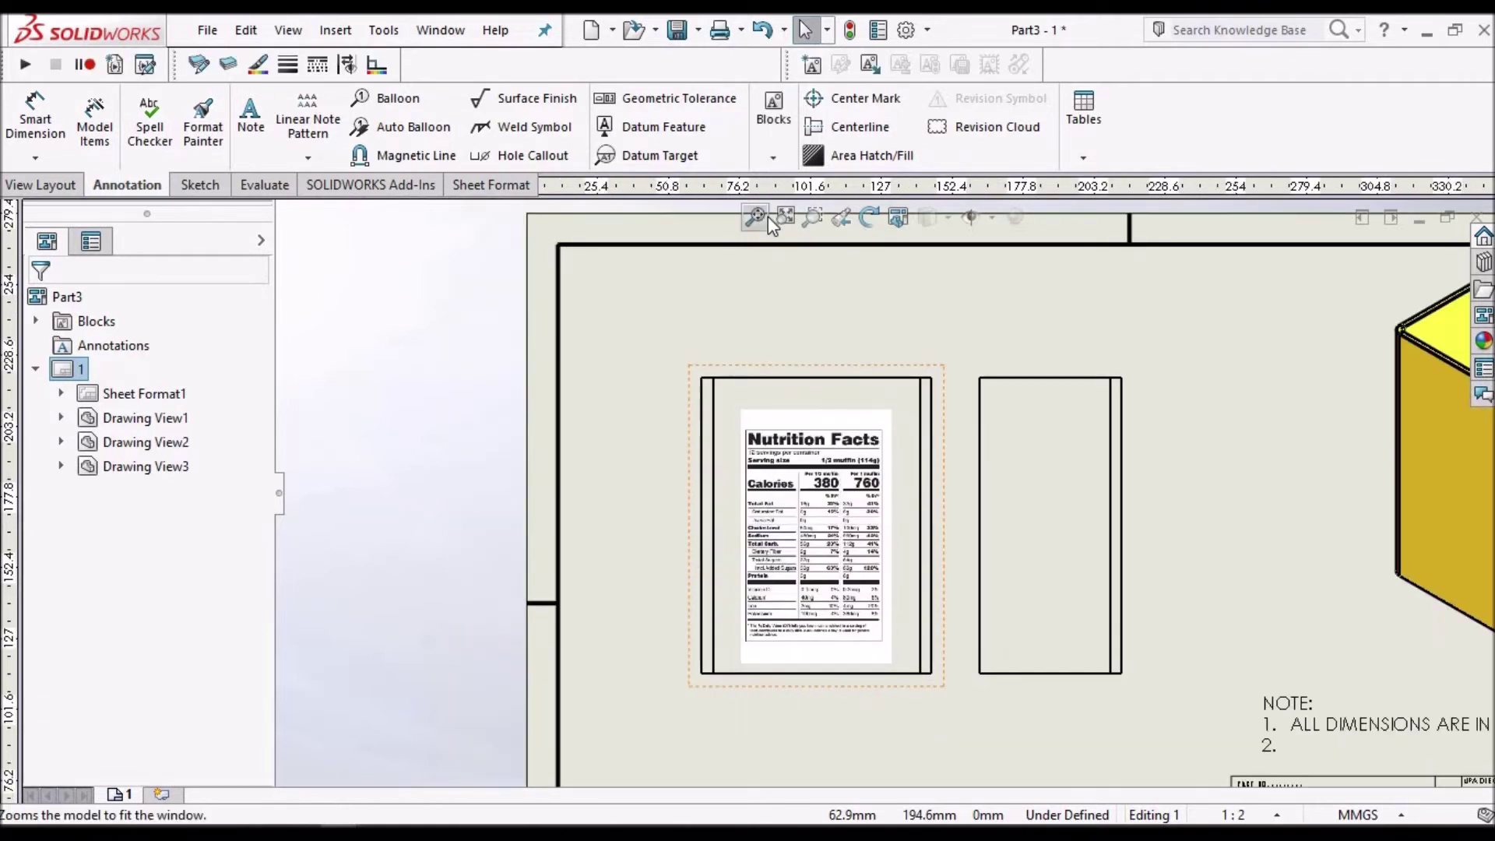
scroll(1199, 571, "down", 1)
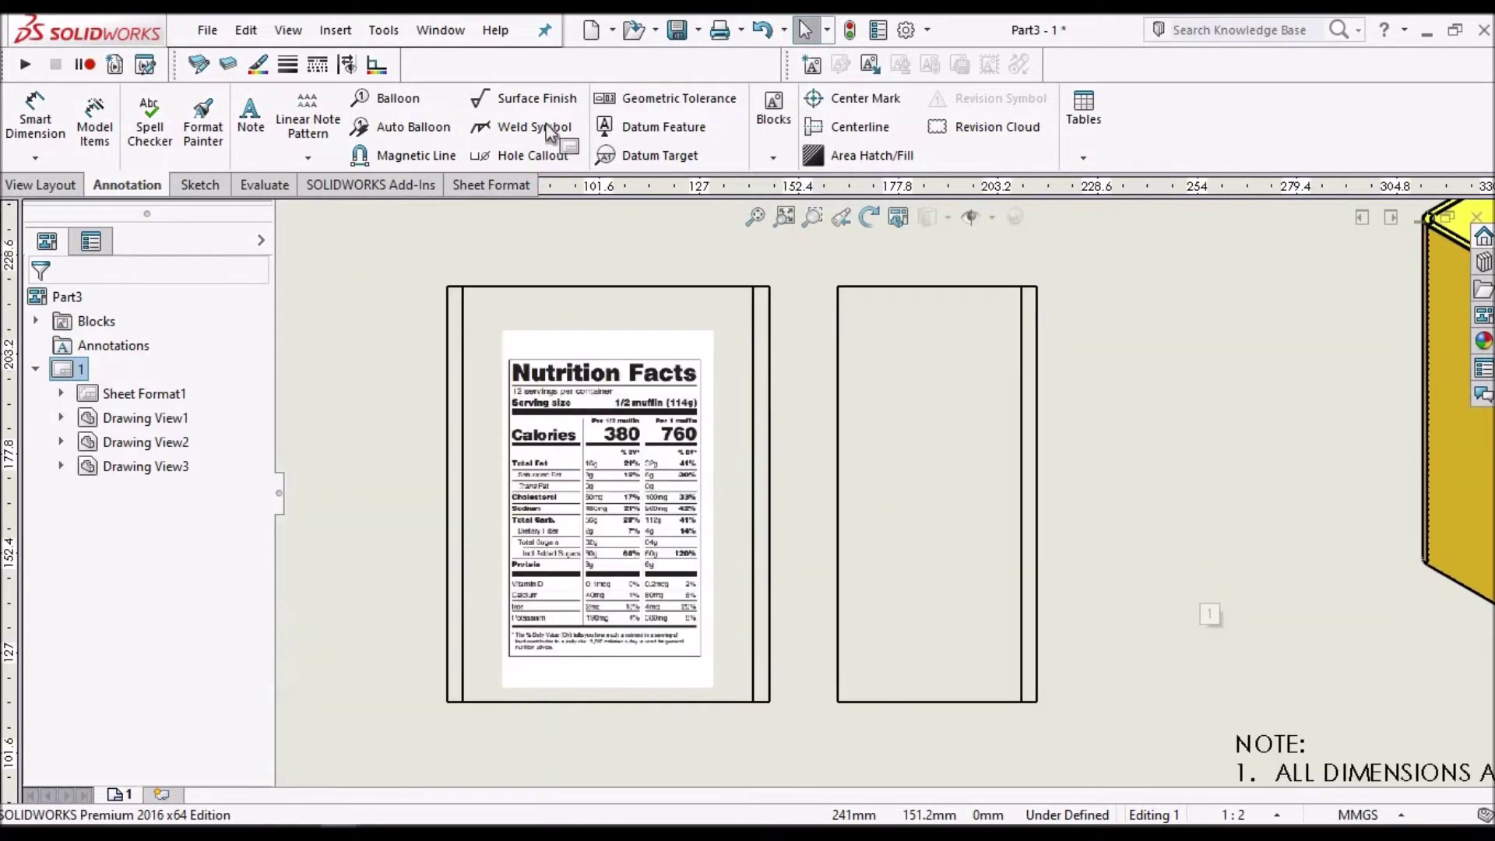
left_click(335, 29)
left_click(381, 272)
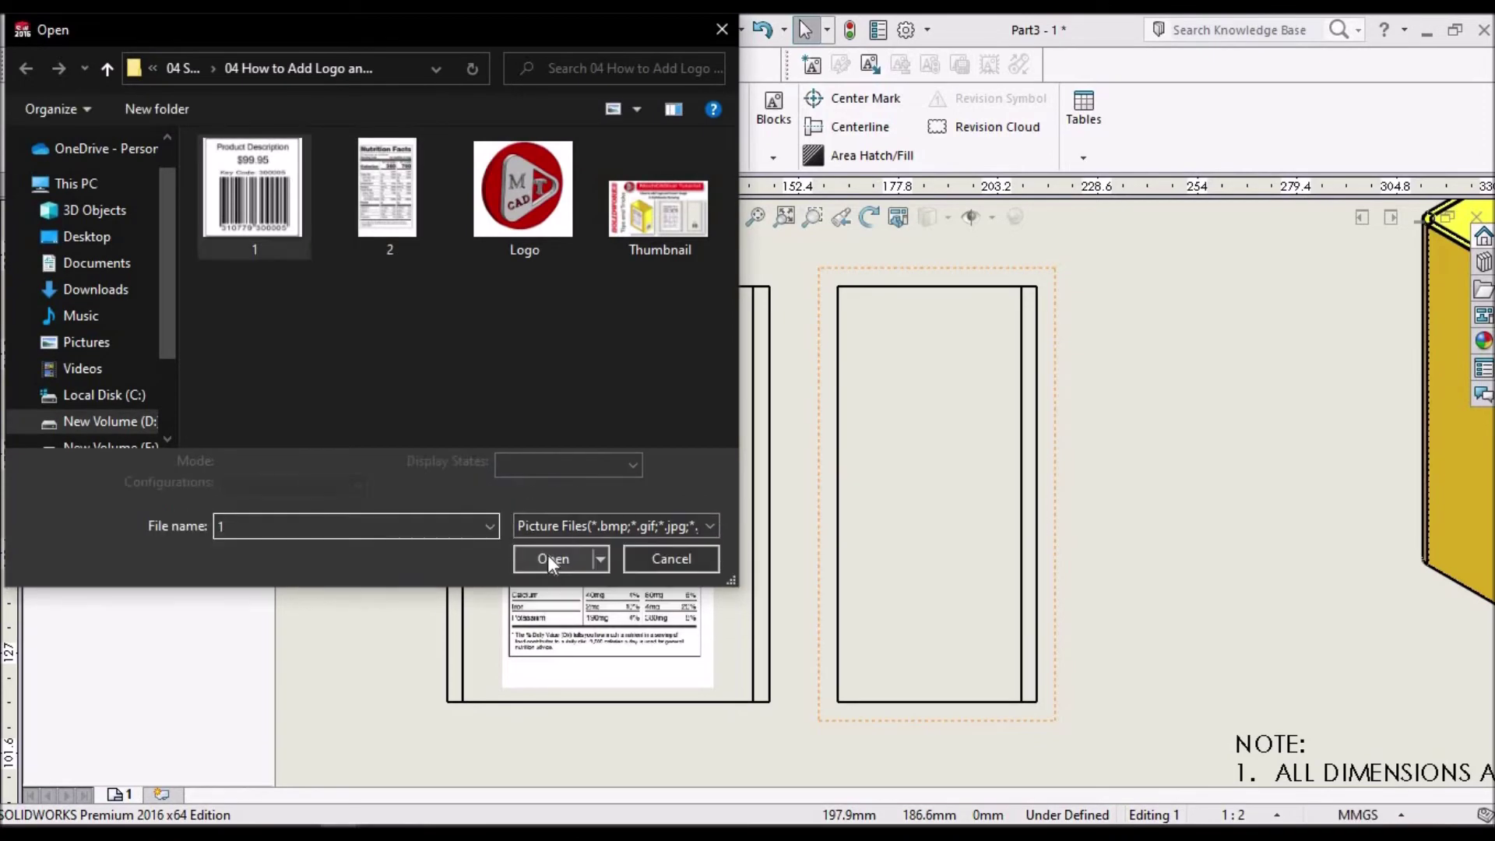
left_click(548, 551)
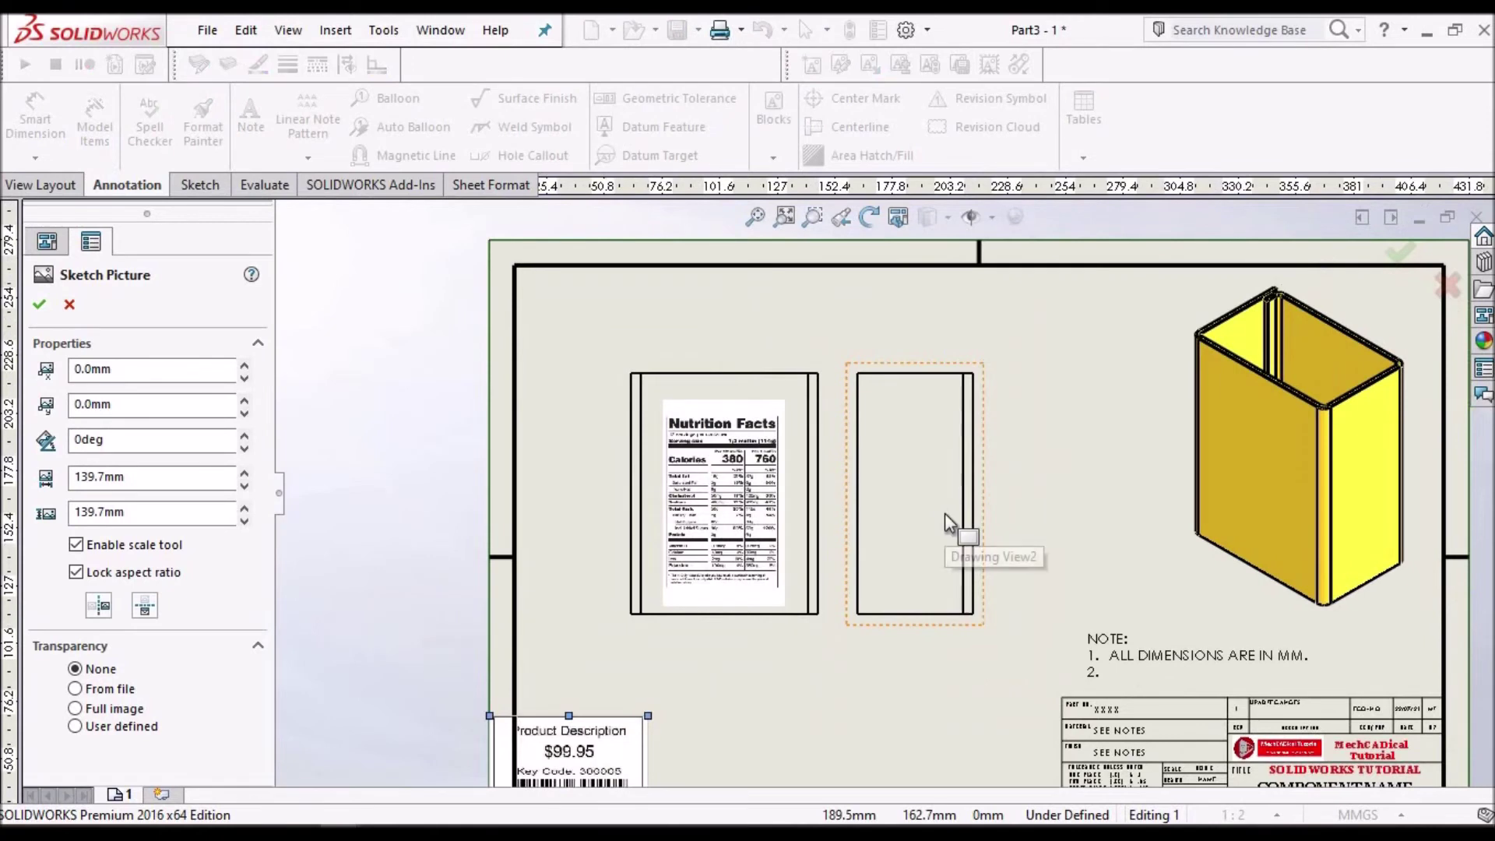
Scale the barcode label to about 61 × 61 mm and position it at about X 341.2, Y 248.2 mm on the narrow side view.
mouse_move(766, 631)
left_mouse_down()
mouse_move(935, 517)
mouse_move(969, 460)
mouse_move(1000, 465)
mouse_move(890, 580)
mouse_move(922, 561)
left_mouse_up()
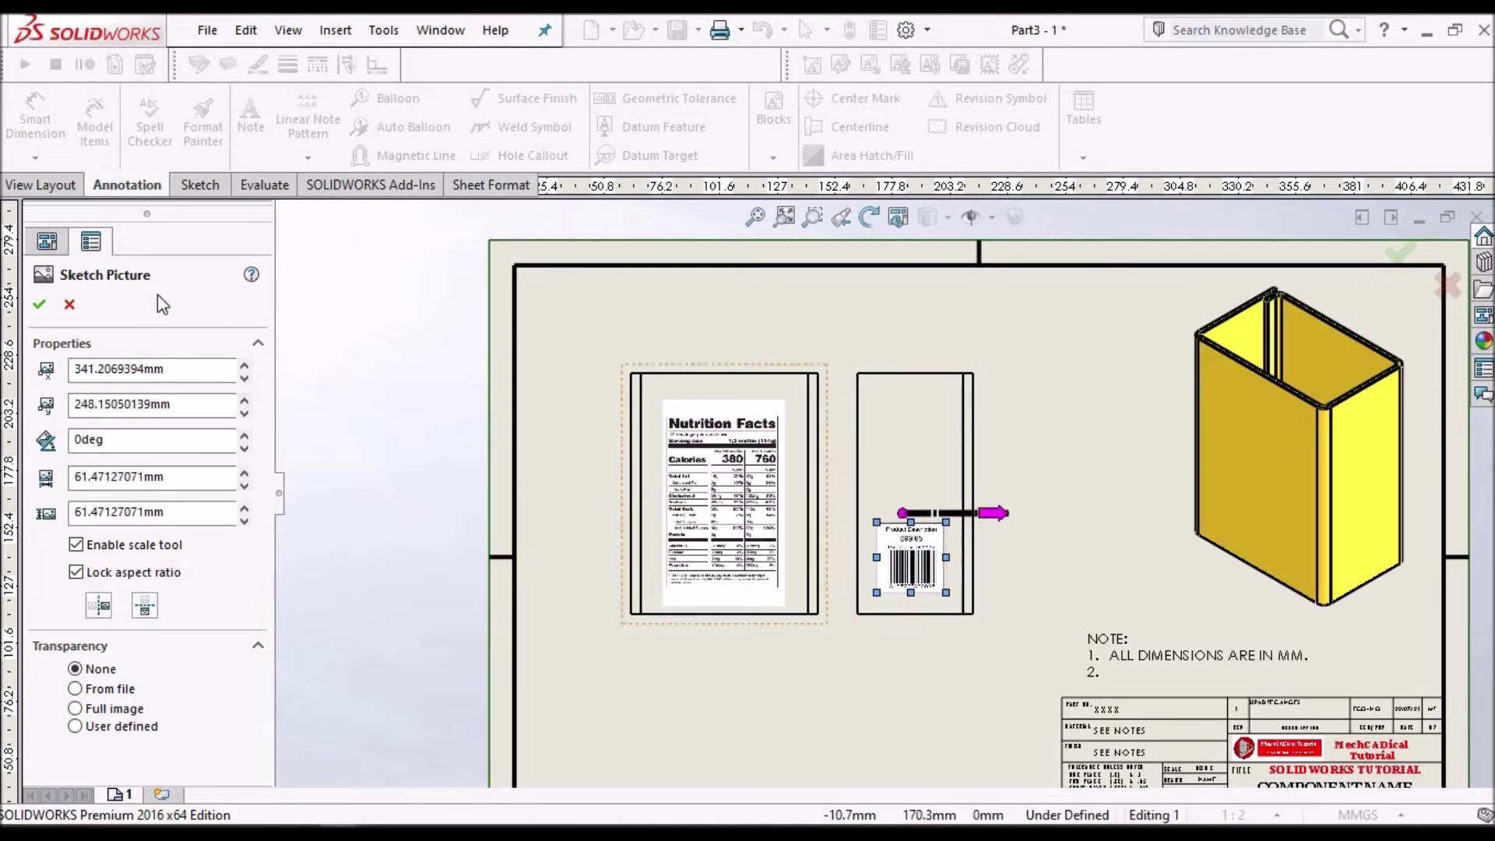
left_click(38, 304)
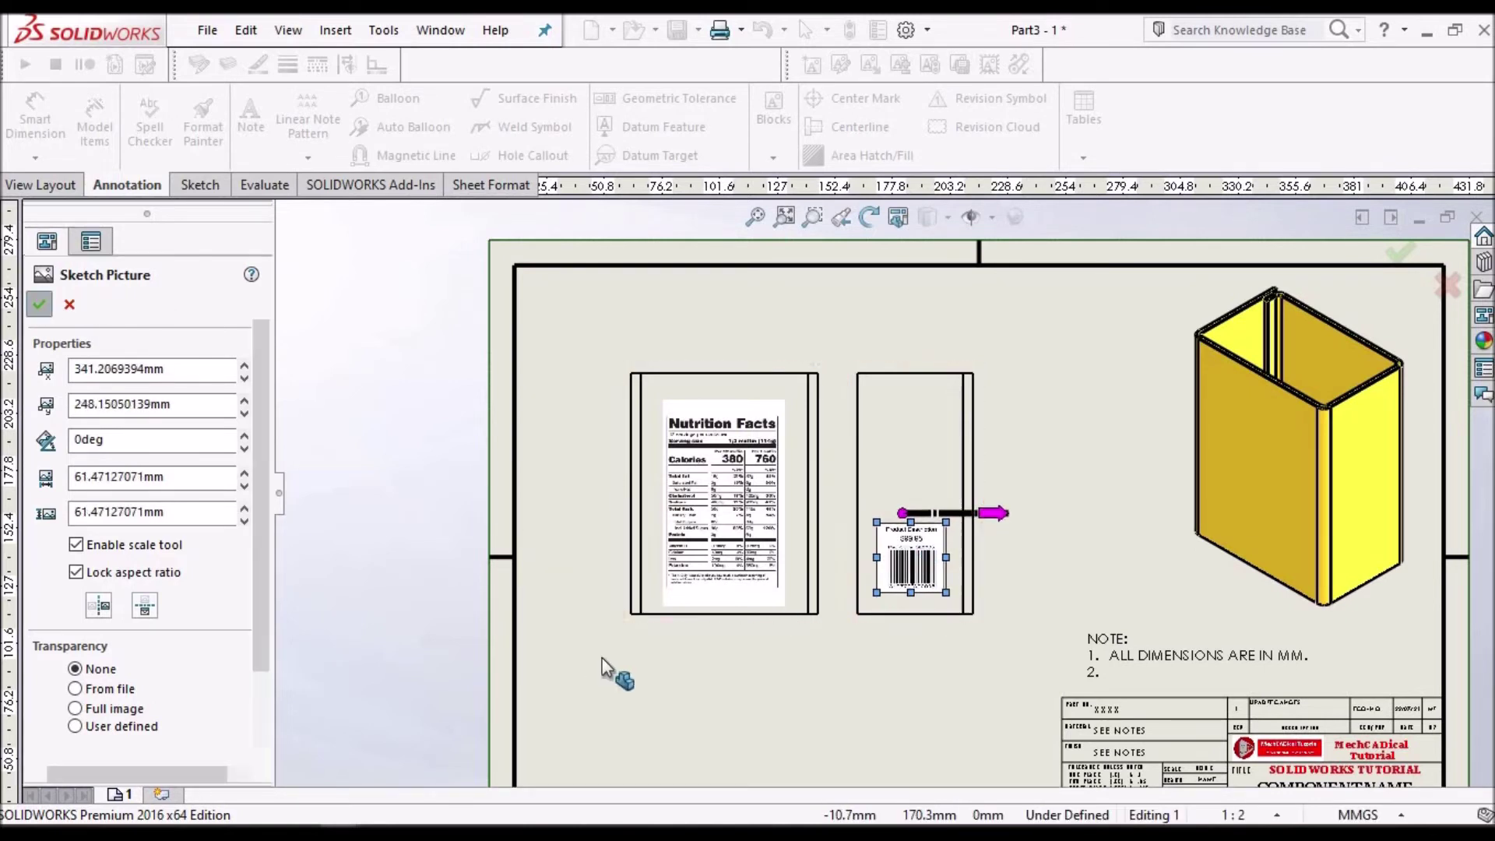
left_click(693, 667)
scroll(872, 544, "up", 2)
scroll(858, 537, "down", 3)
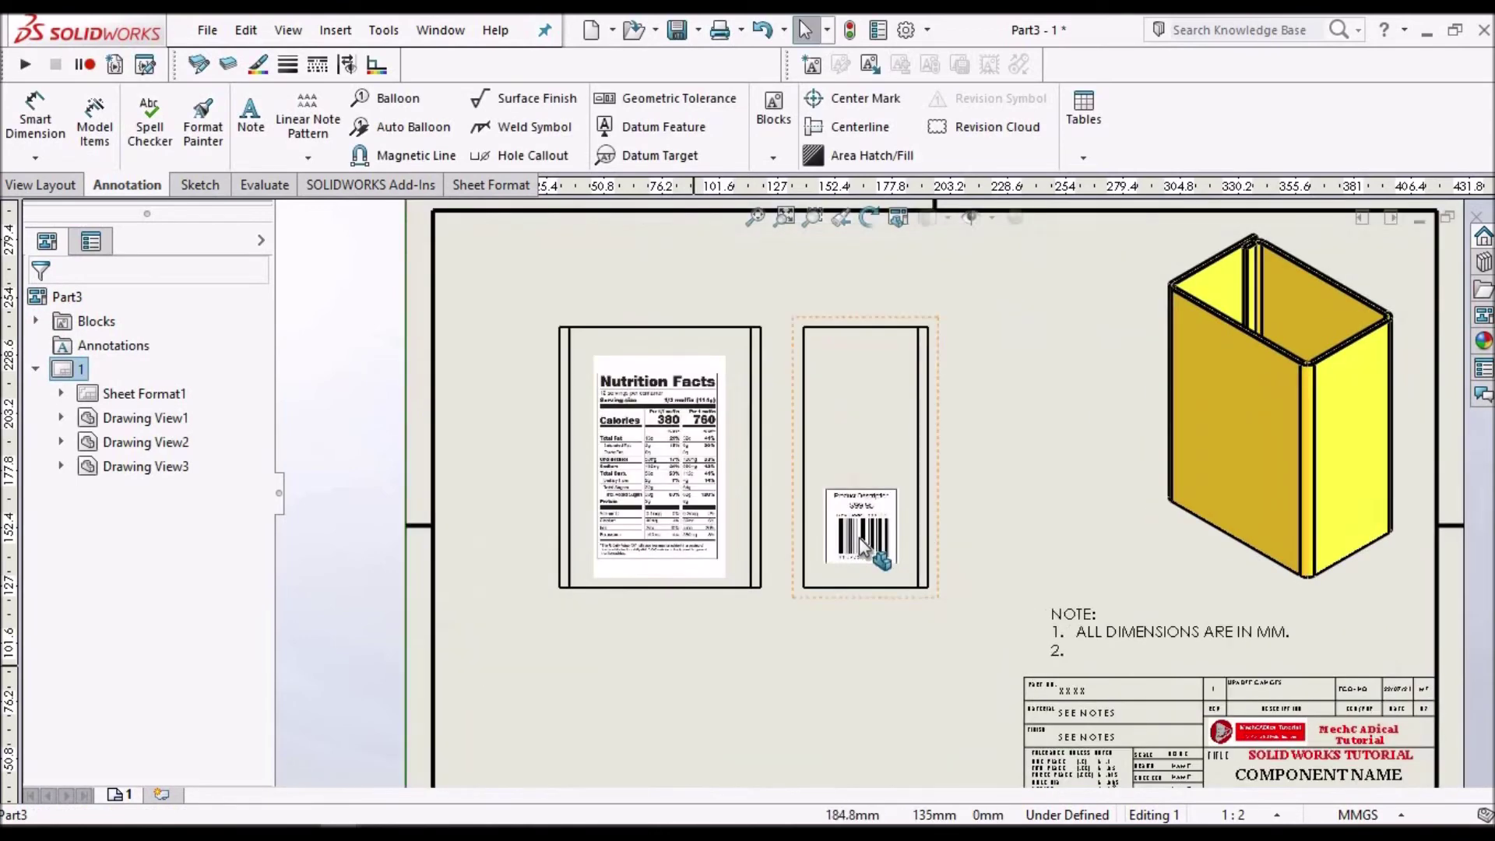
Examine the placed label pictures in the drawing views and the company logo in the title block.
scroll(858, 537, "up", 4)
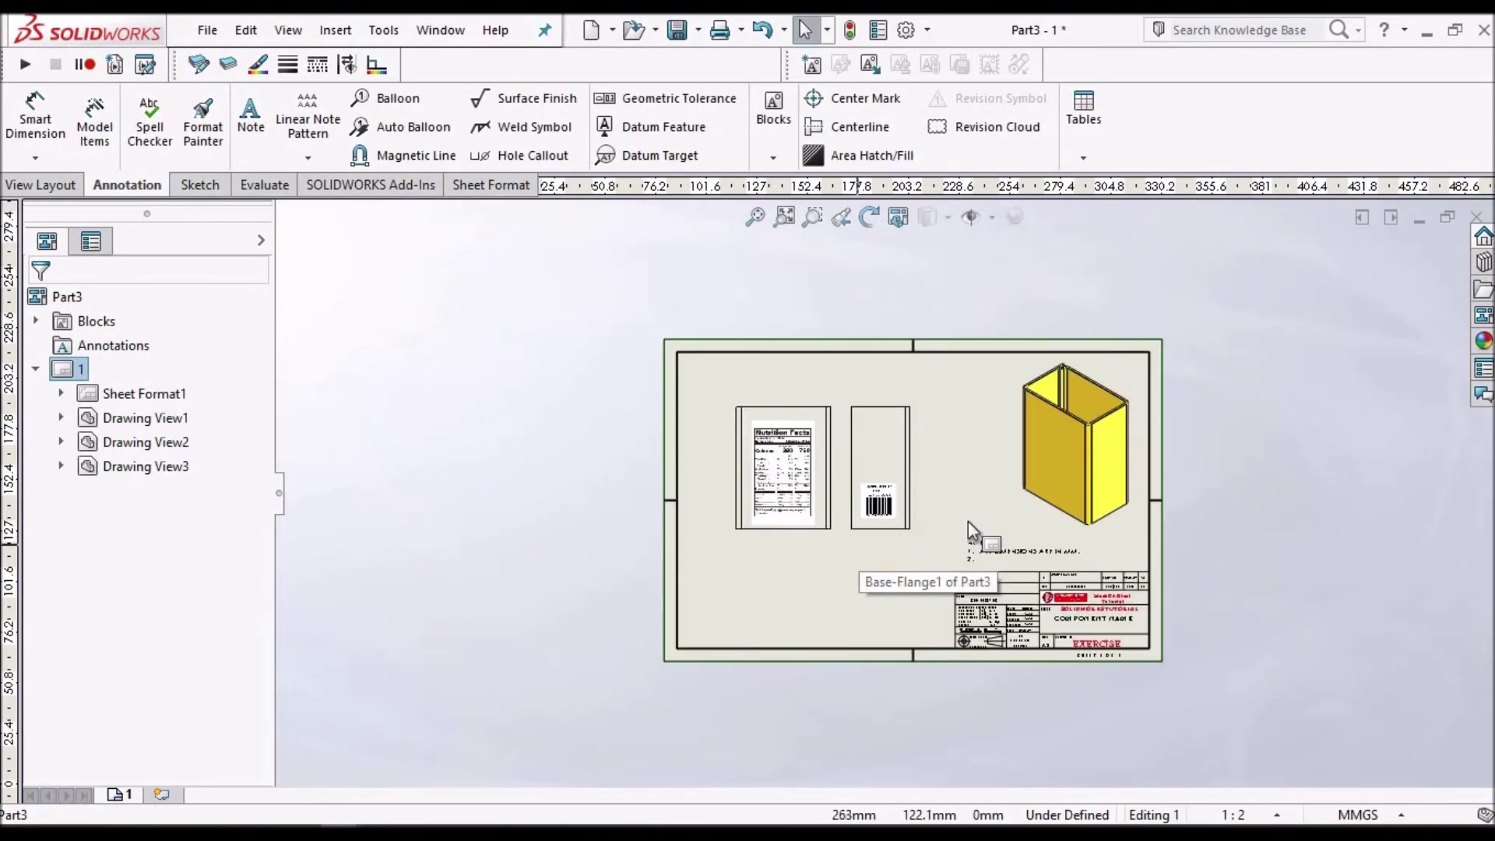
scroll(968, 521, "down", 2)
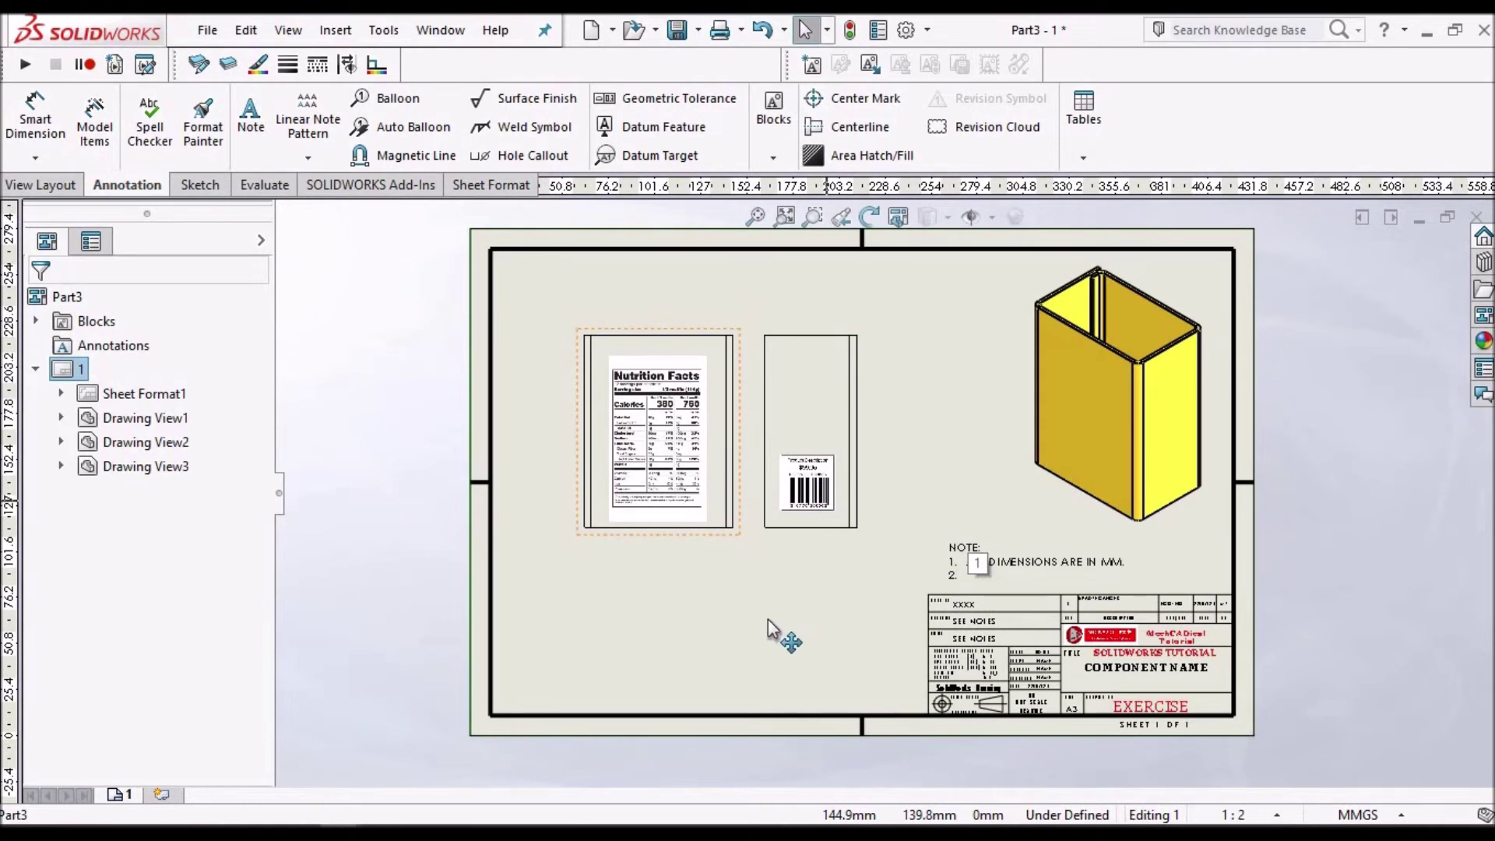
scroll(762, 627, "down", 3)
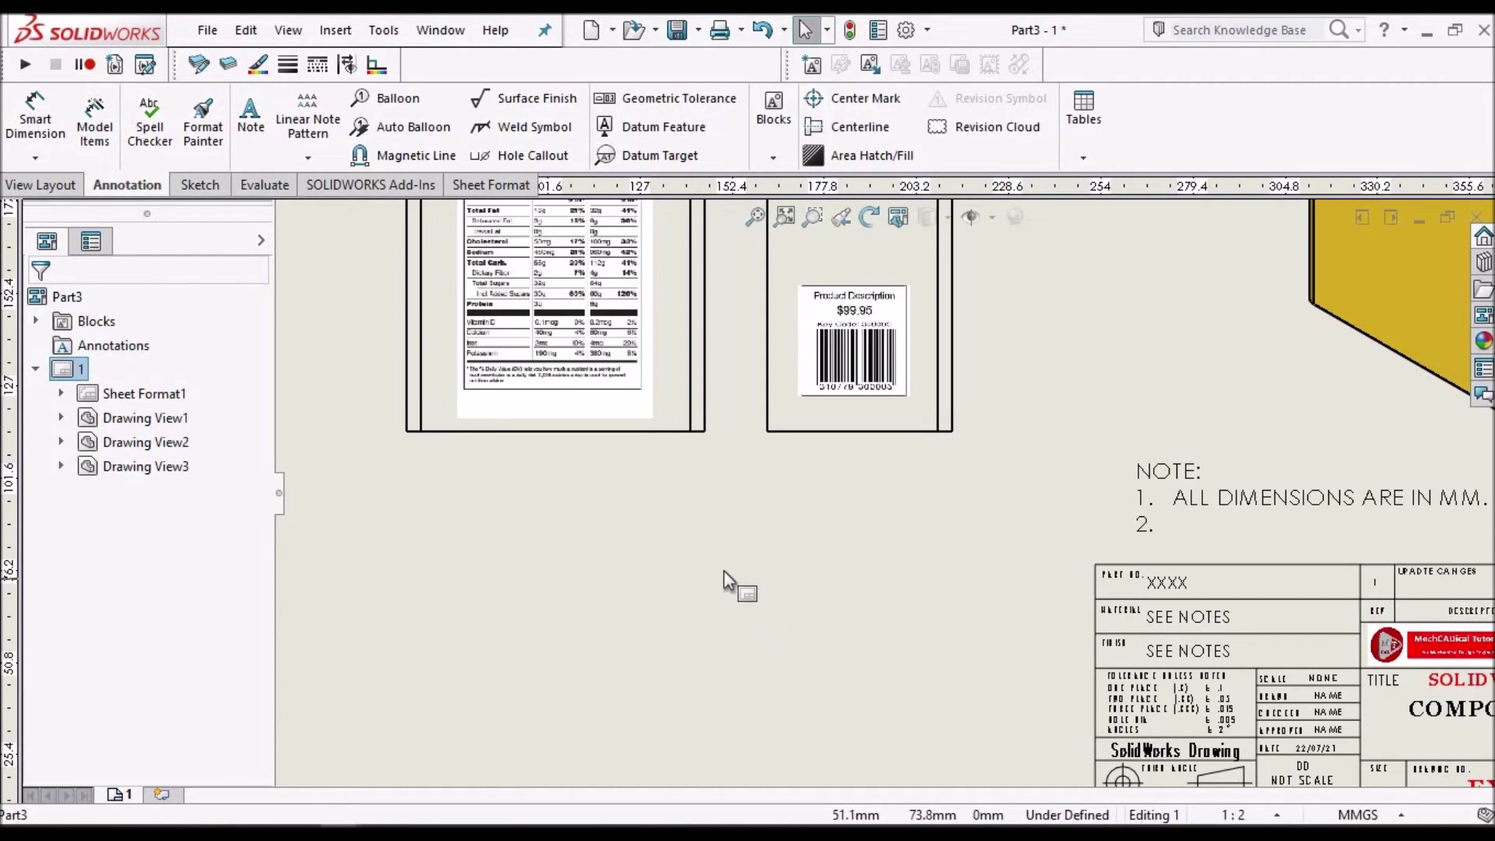
scroll(734, 584, "up", 3)
scroll(1086, 626, "down", 1)
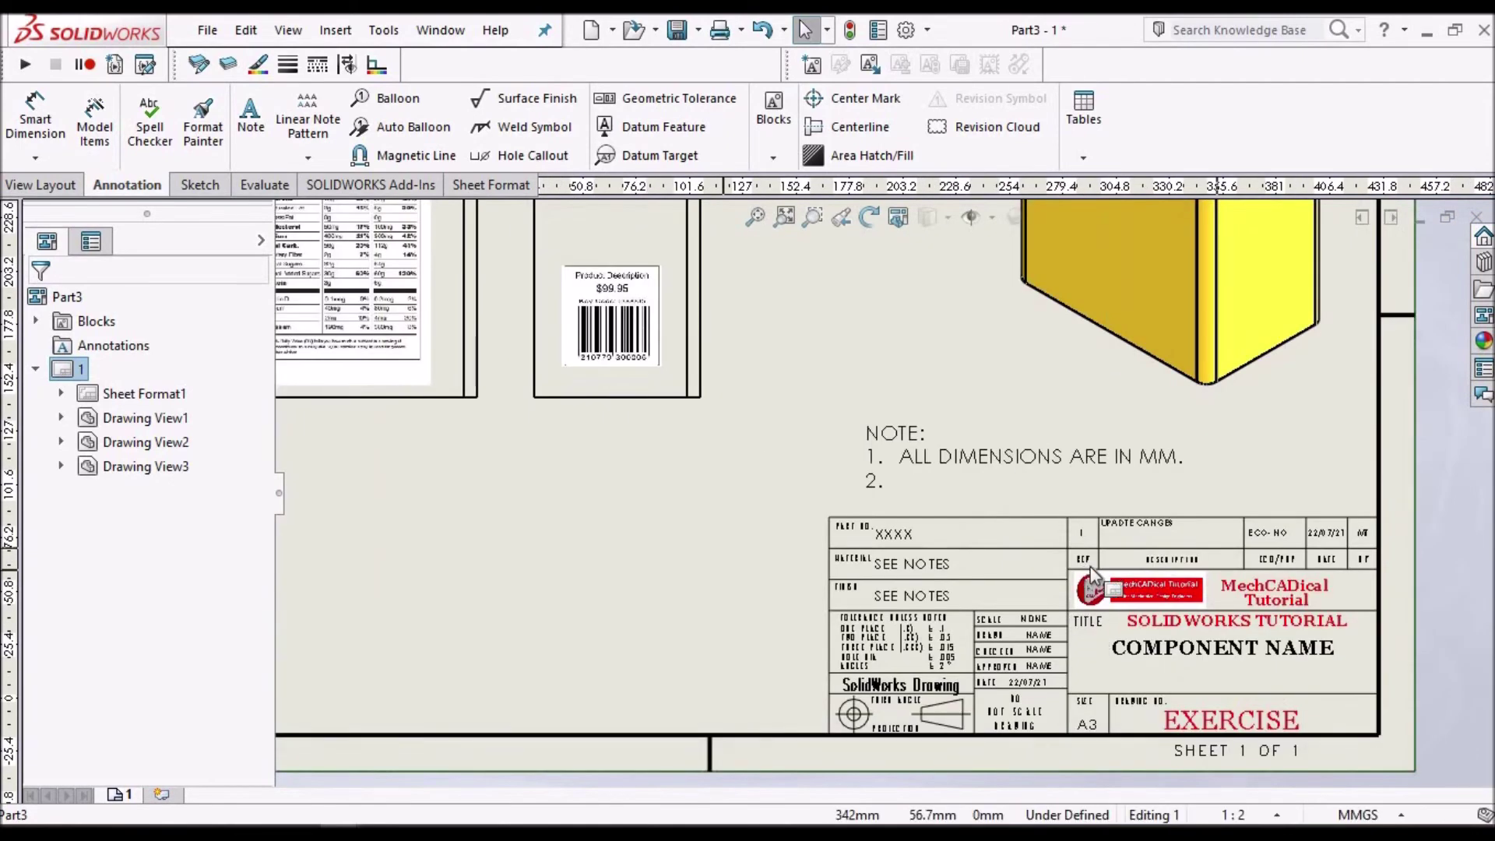
scroll(1035, 576, "down", 6)
scroll(984, 579, "up", 8)
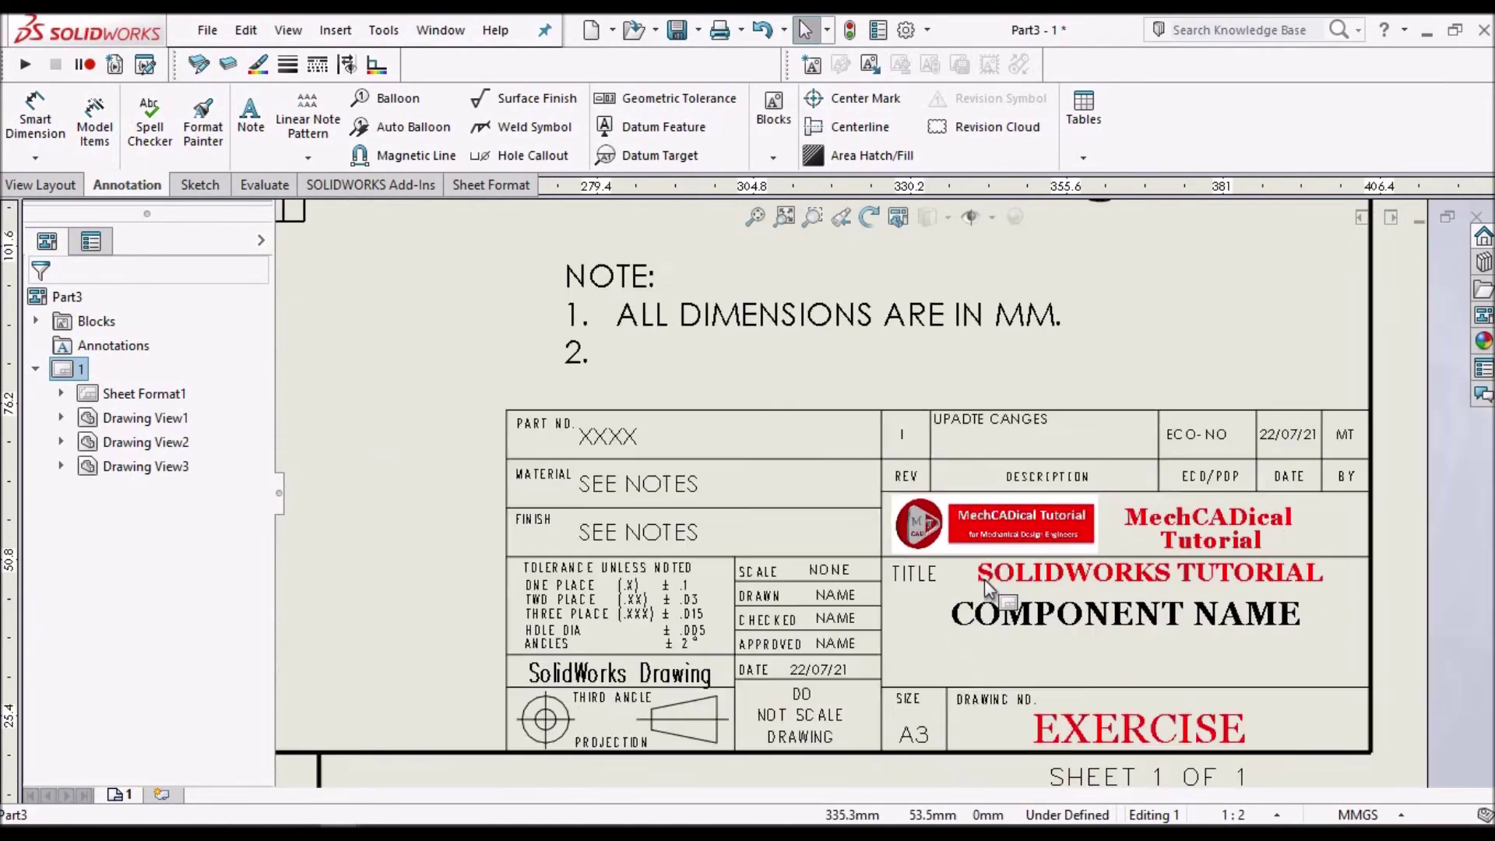
scroll(691, 497, "down", 2)
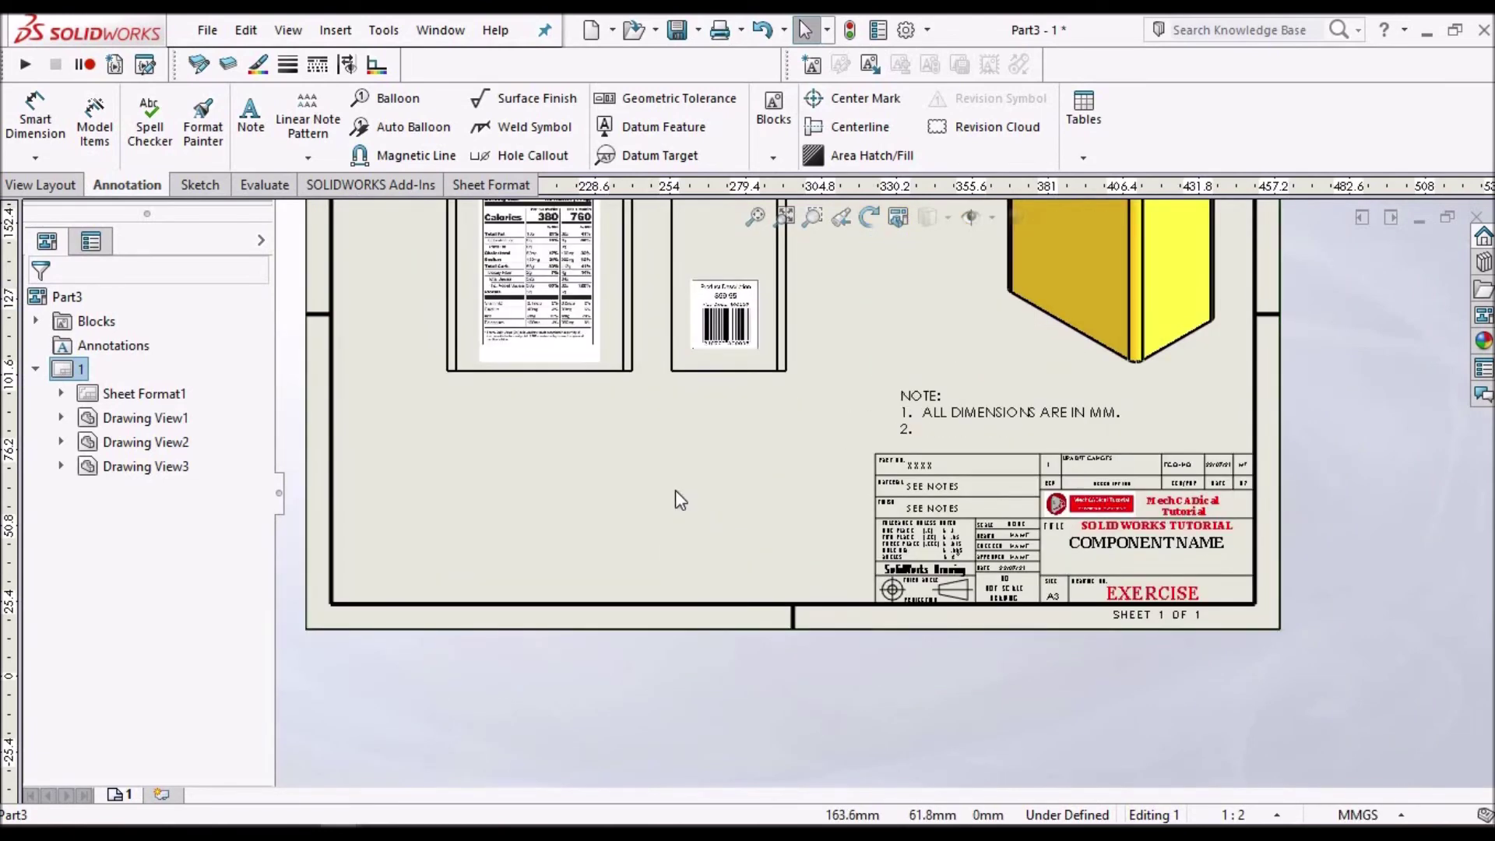
Switch to editing the sheet format and insert the picture file Logo.
right_click(675, 490)
left_click(762, 433)
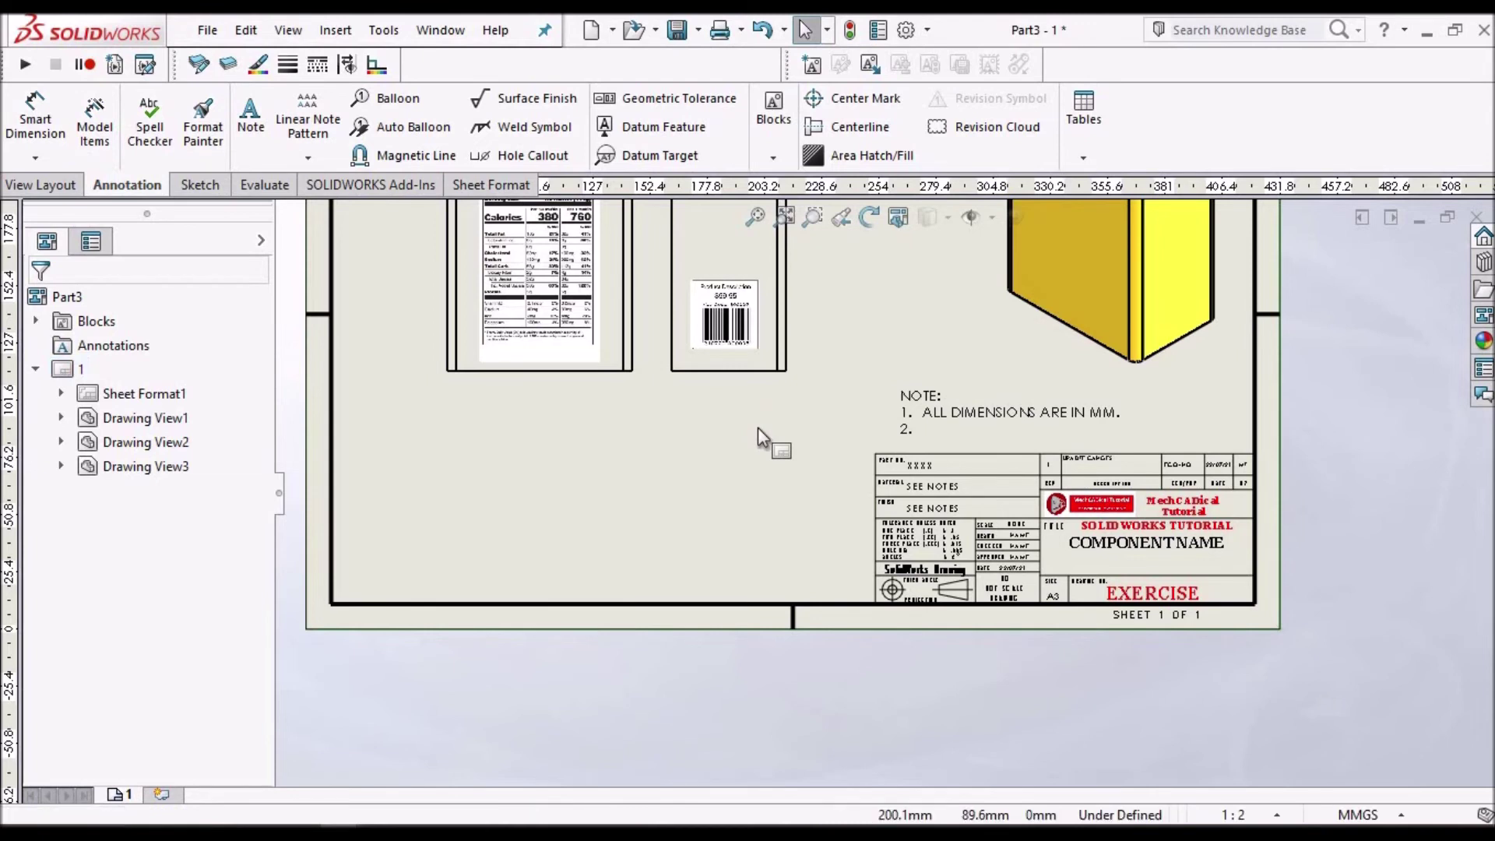
left_click(339, 32)
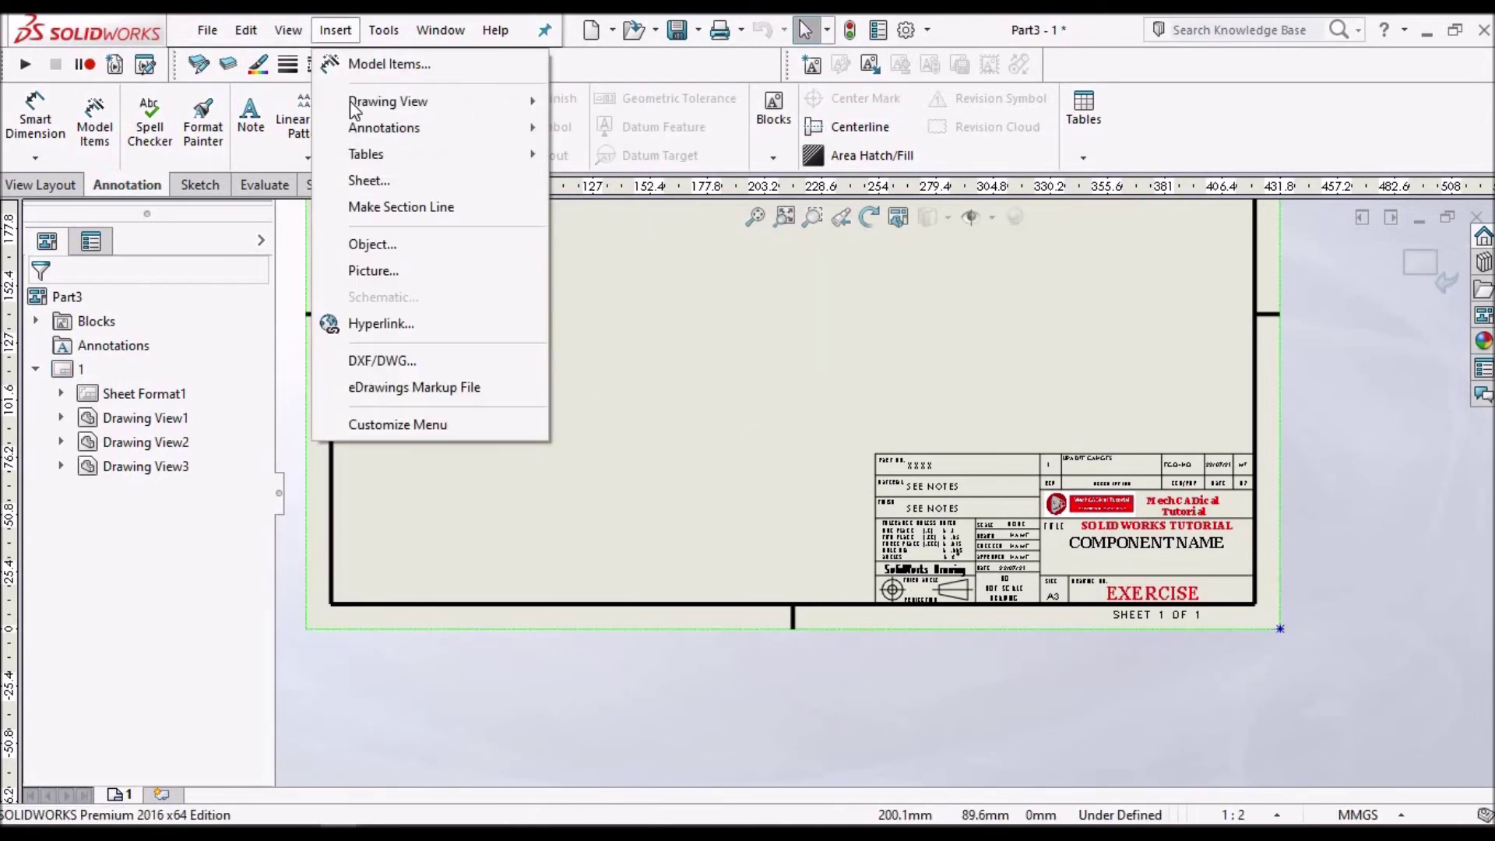
left_click(391, 274)
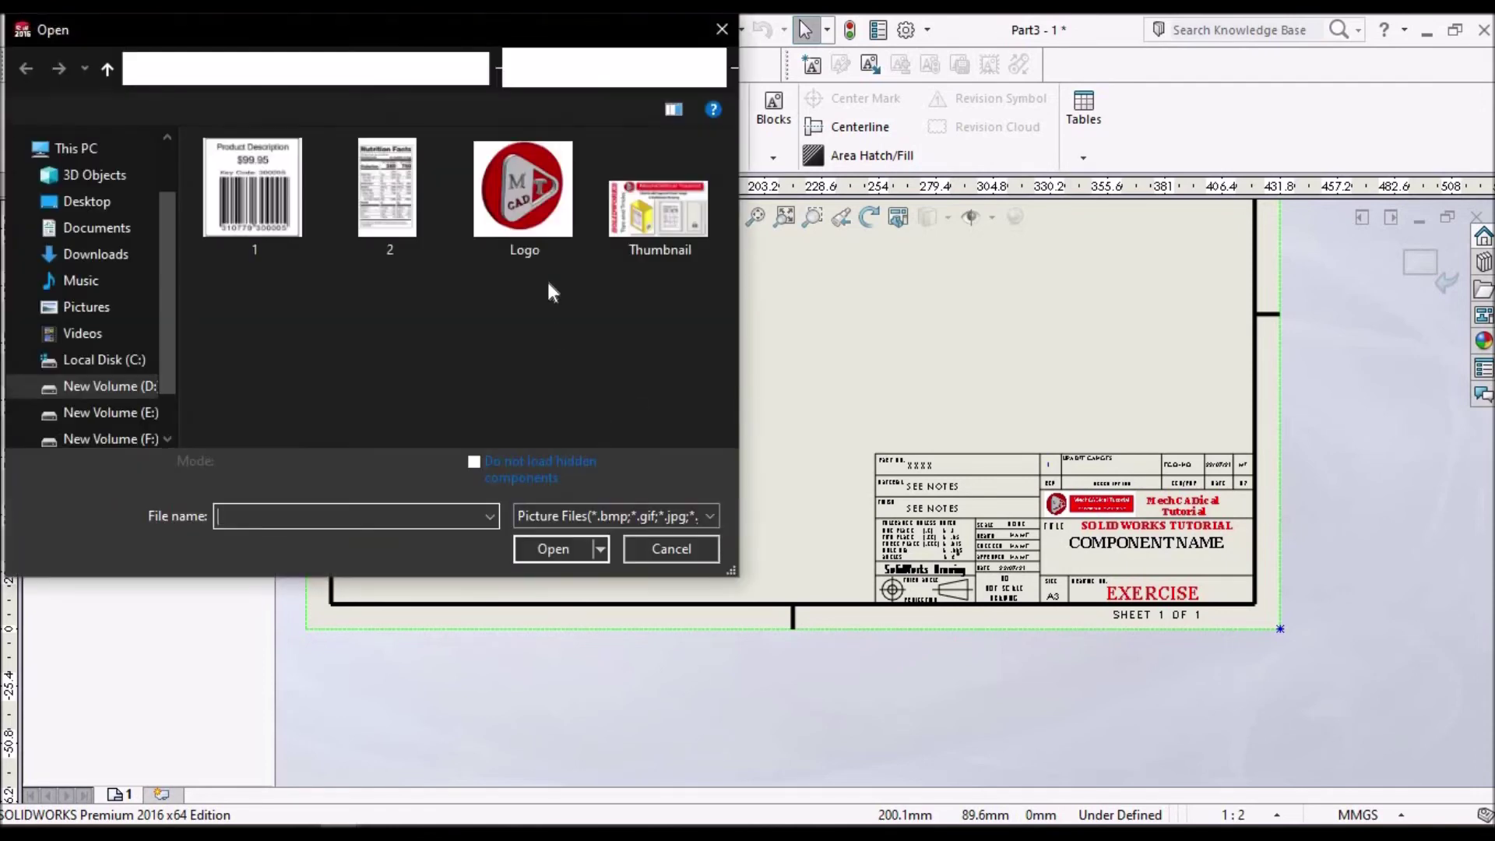
type("Logo")
left_click(555, 549)
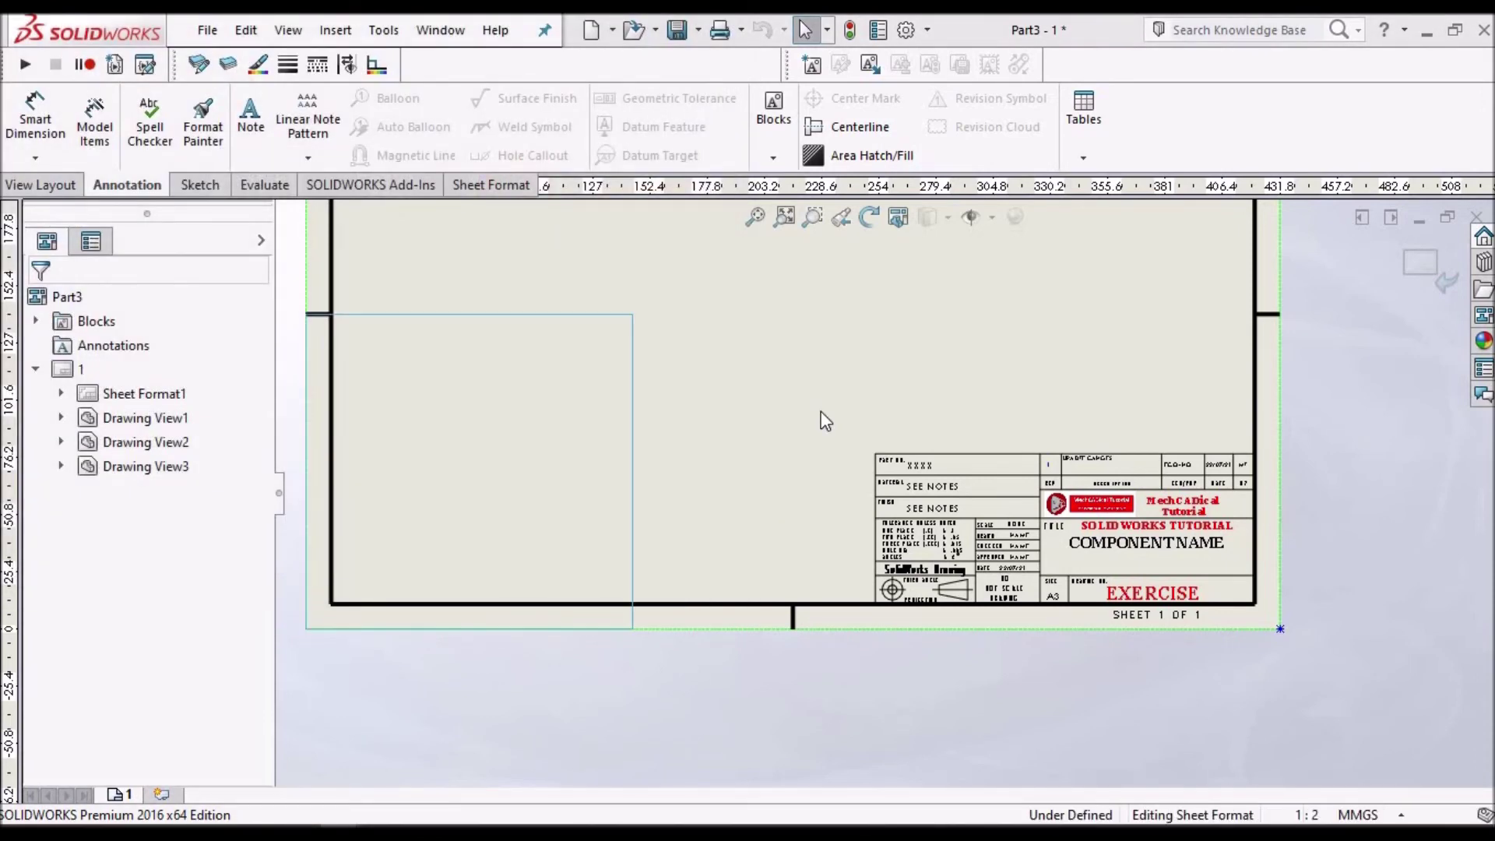
Shrink the logo and place it beside the title block, then exit sheet format editing.
mouse_move(620, 322)
left_mouse_down()
mouse_move(774, 281)
mouse_move(557, 523)
mouse_move(800, 498)
left_mouse_up()
left_click(1400, 254)
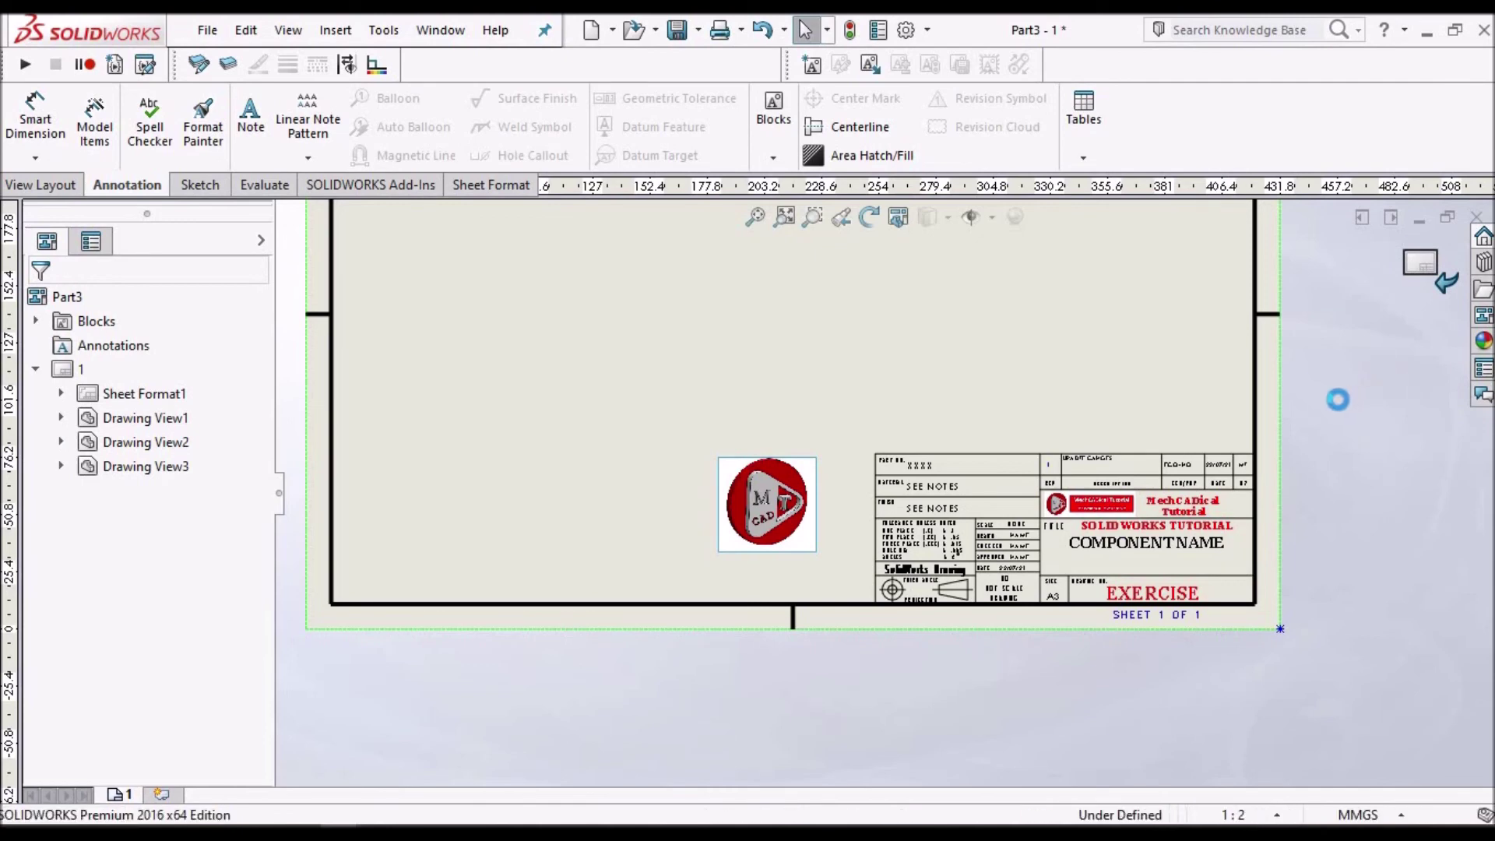
Save the drawing Part3.SLDDRW together with its referenced part Part3.SLDPRT.
key("f")
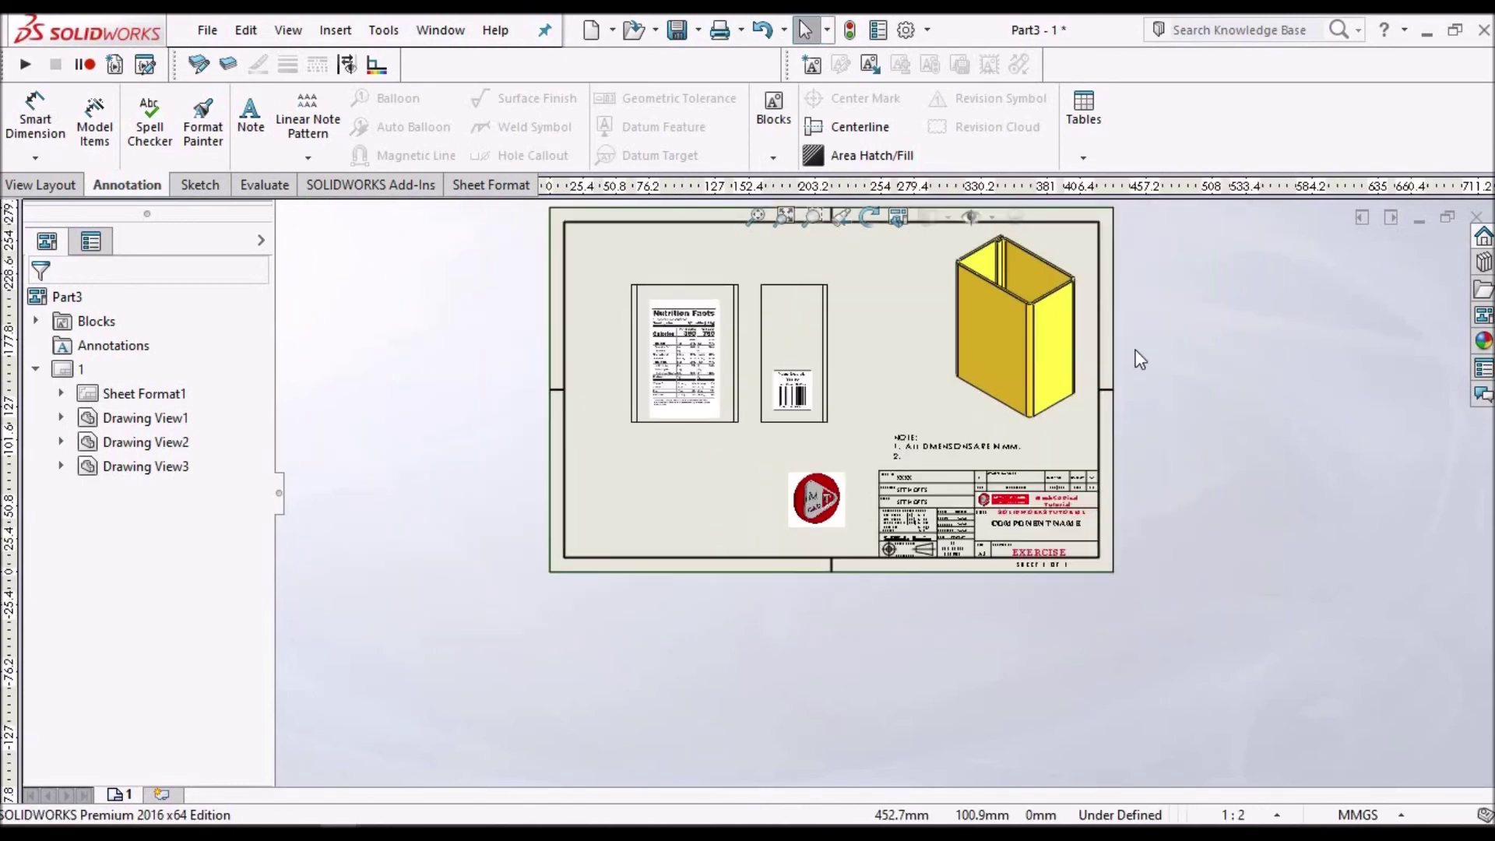
left_click(758, 218)
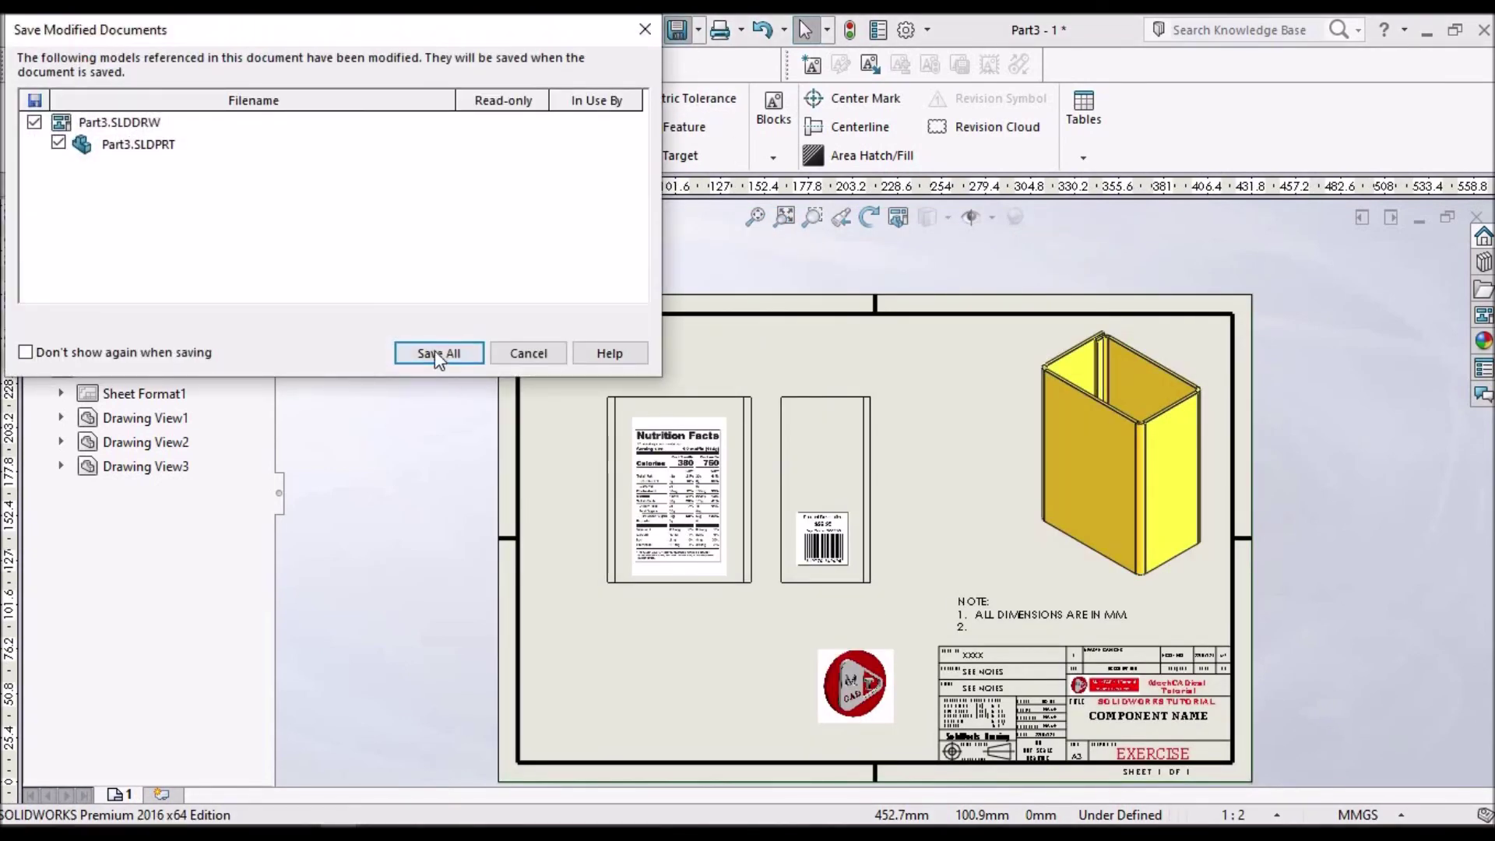
left_click(437, 354)
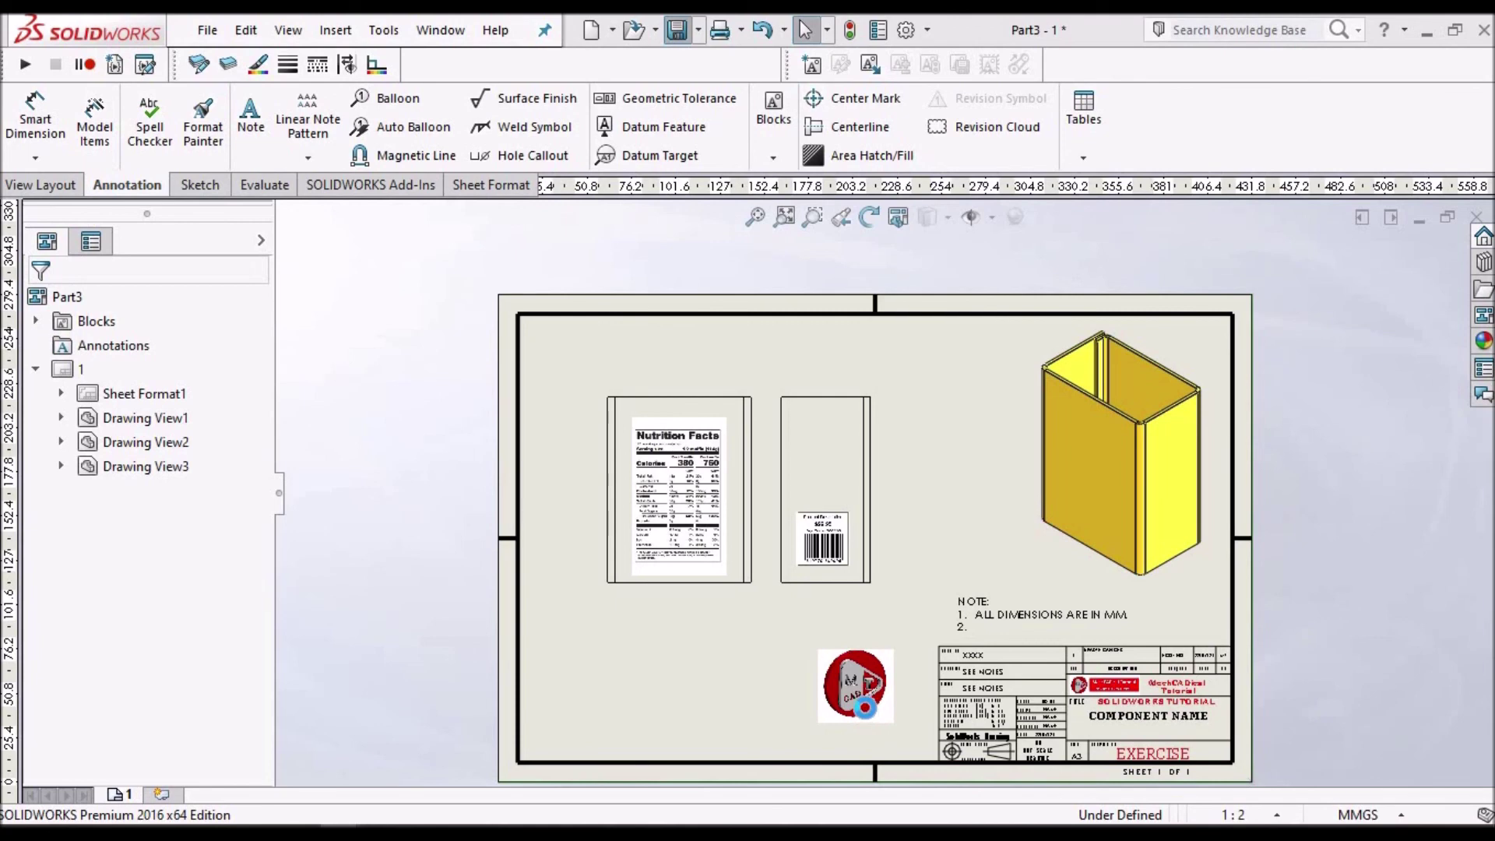
scroll(875, 681, "down", 3)
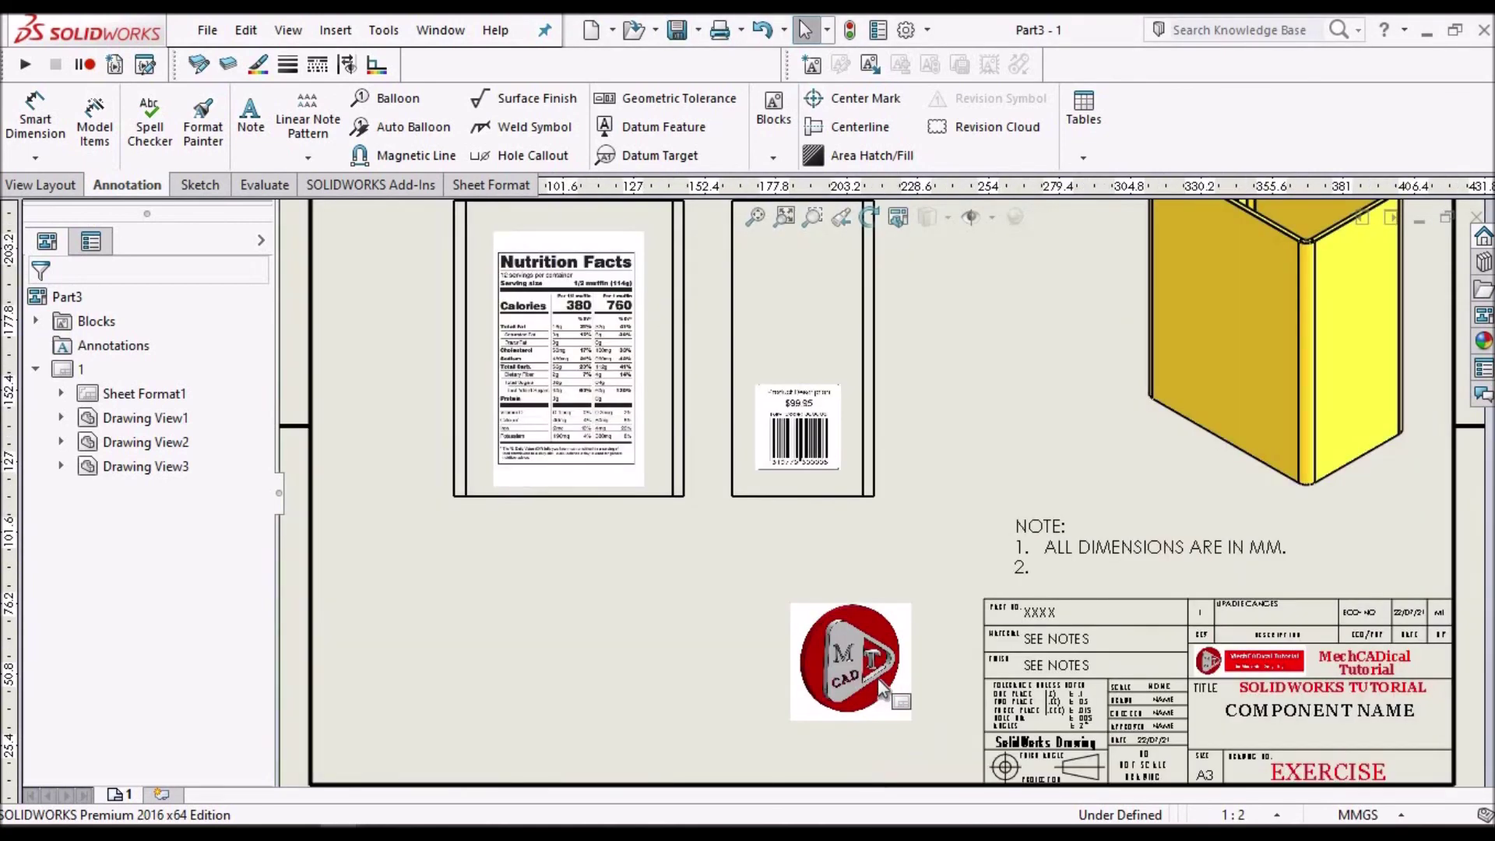
scroll(889, 683, "up", 3)
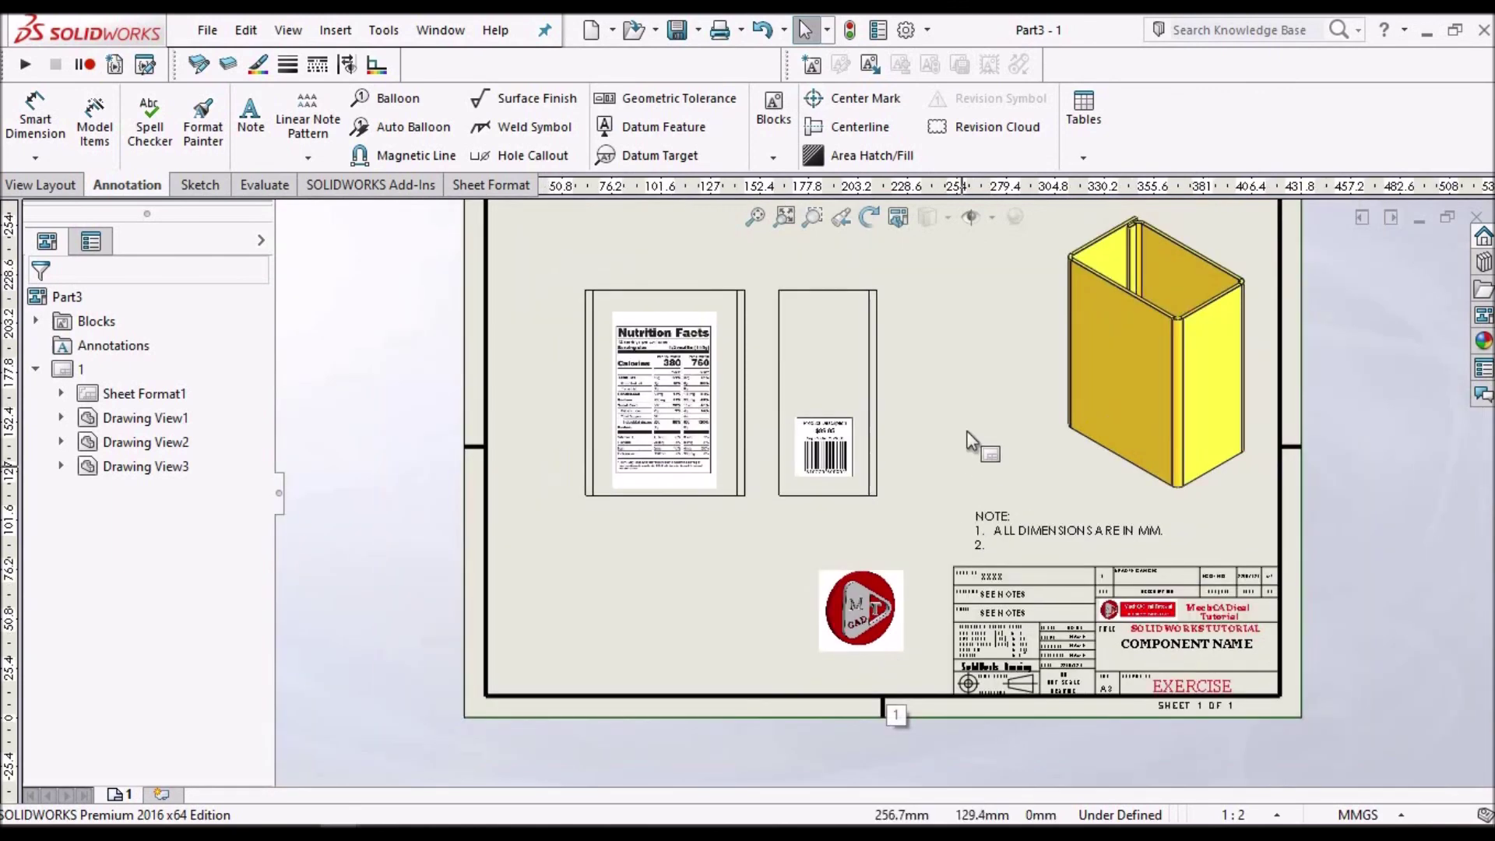
scroll(963, 438, "down", 1)
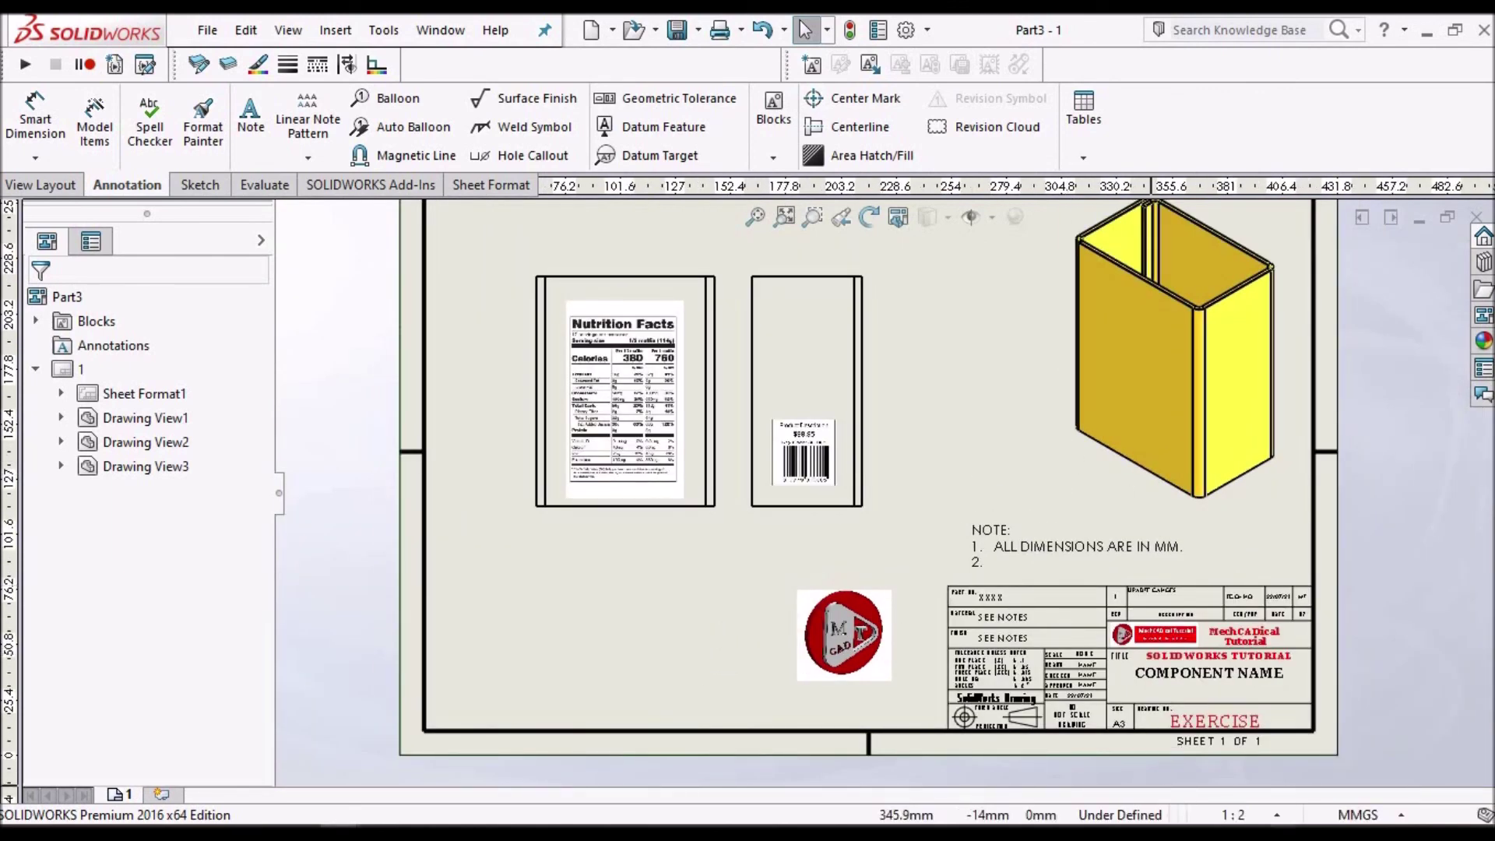
left_click(1263, 817)
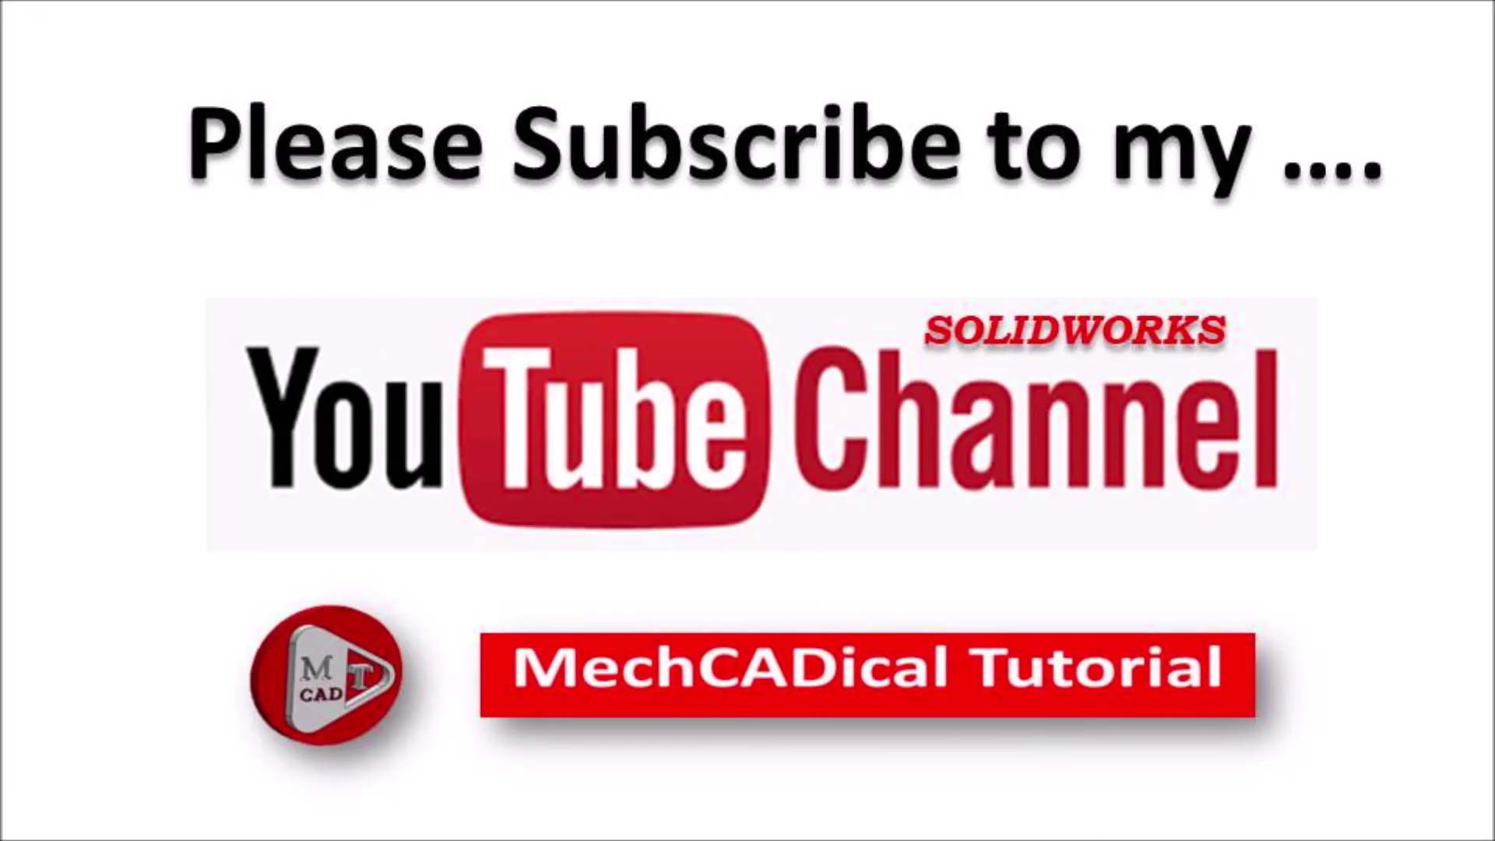